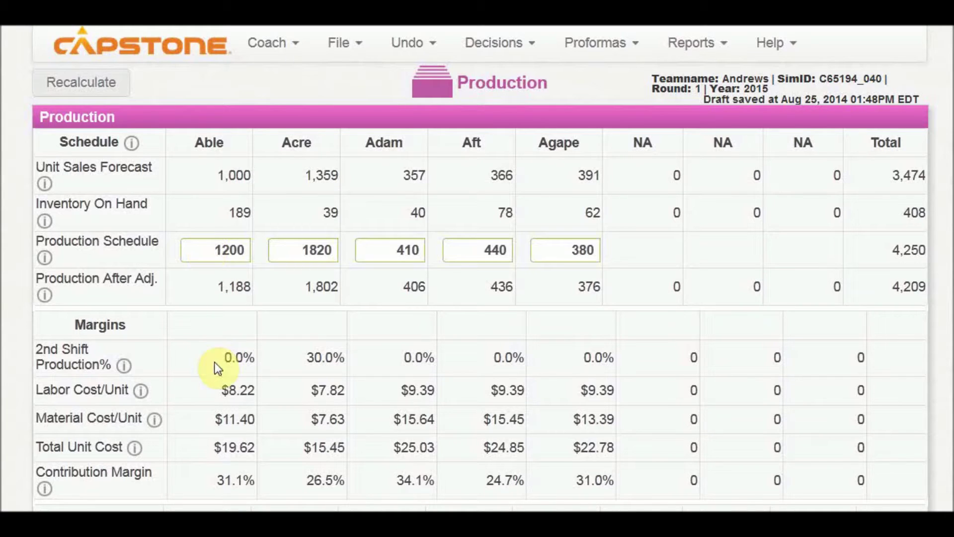
Examine Able's second-shift production percentage and its production after adjustment in the Production decisions
{"action": "double_click", "coordinate": [236, 357]}
{"action": "left_click_drag", "start_coordinate": [38, 351], "coordinate": [96, 361]}
{"action": "left_click", "coordinate": [98, 359]}
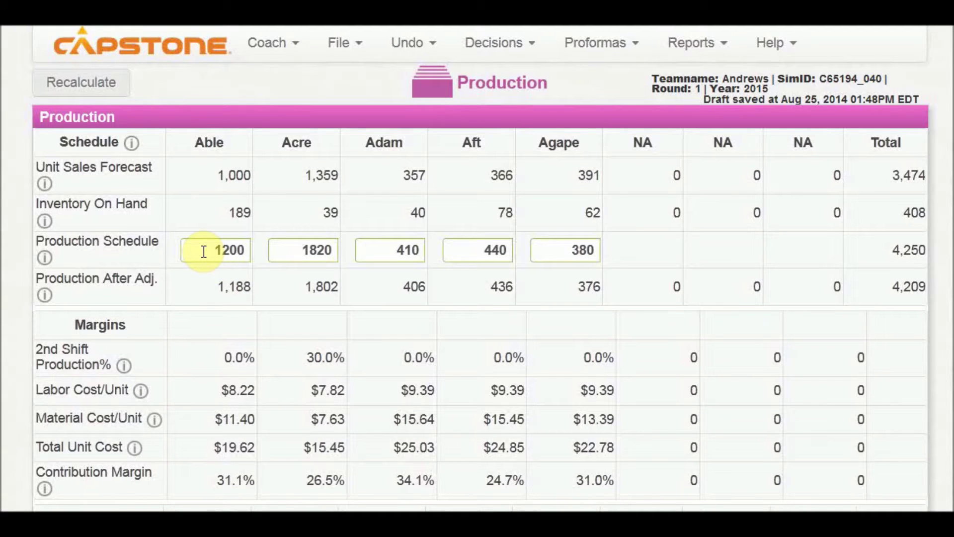
{"action": "left_click_drag", "start_coordinate": [214, 286], "coordinate": [248, 289]}
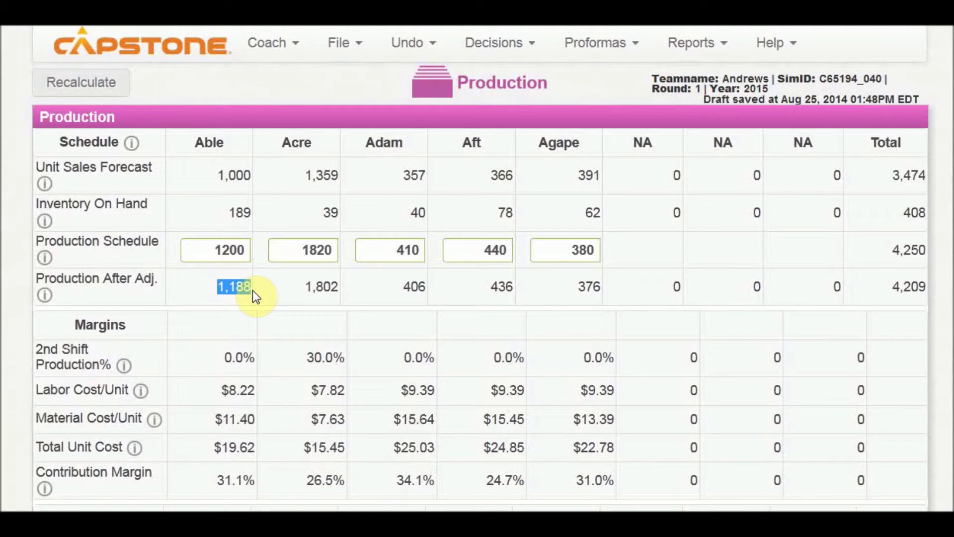
{"action": "left_click", "coordinate": [252, 290]}
View the R&D decisions, and check Able's own sales forecast in the Marketing decisions
{"action": "left_click", "coordinate": [504, 42]}
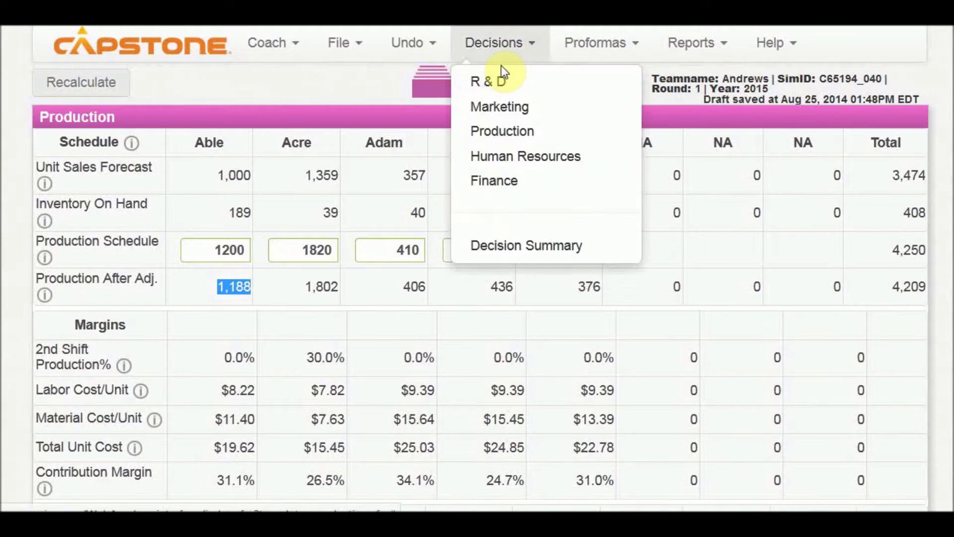
{"action": "double_click", "coordinate": [506, 79]}
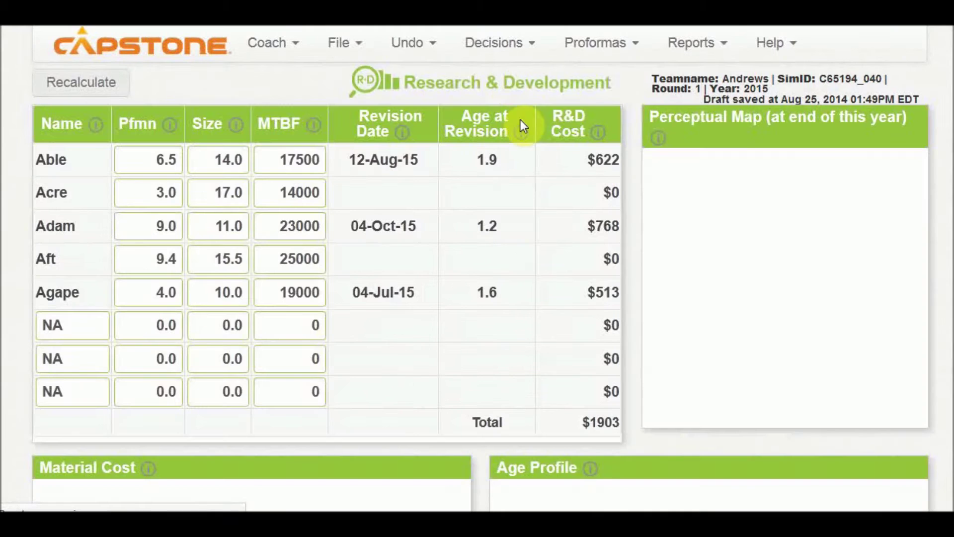
{"action": "left_click", "coordinate": [485, 48]}
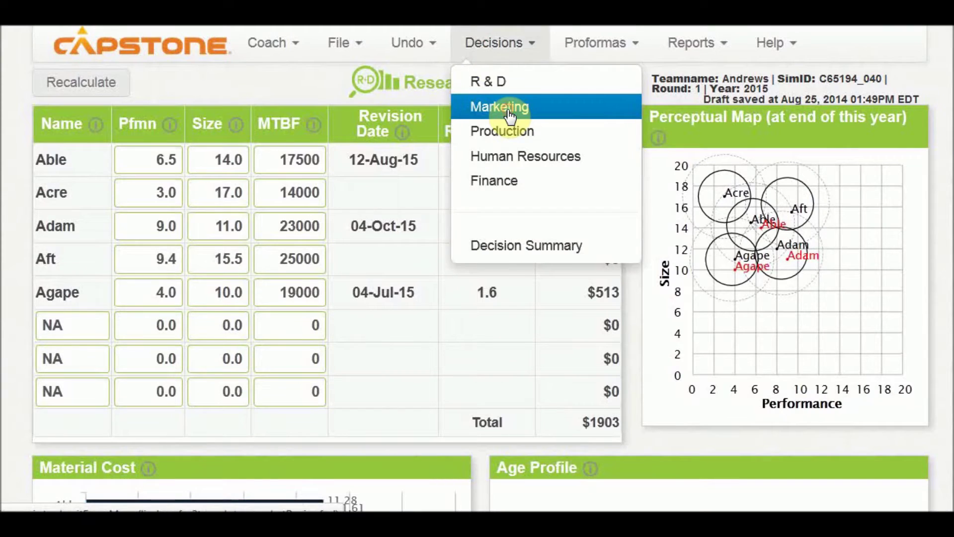
{"action": "left_click", "coordinate": [504, 106]}
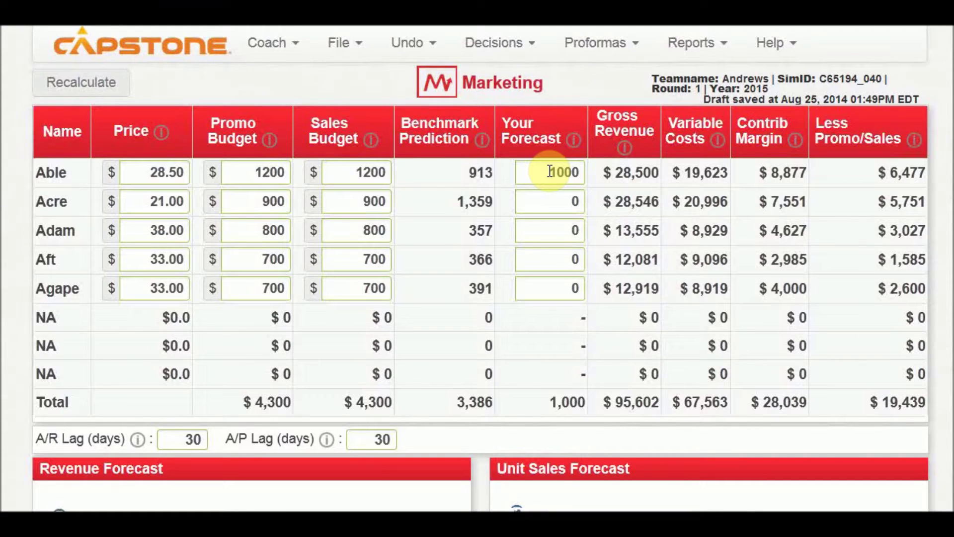
{"action": "left_click", "coordinate": [551, 172]}
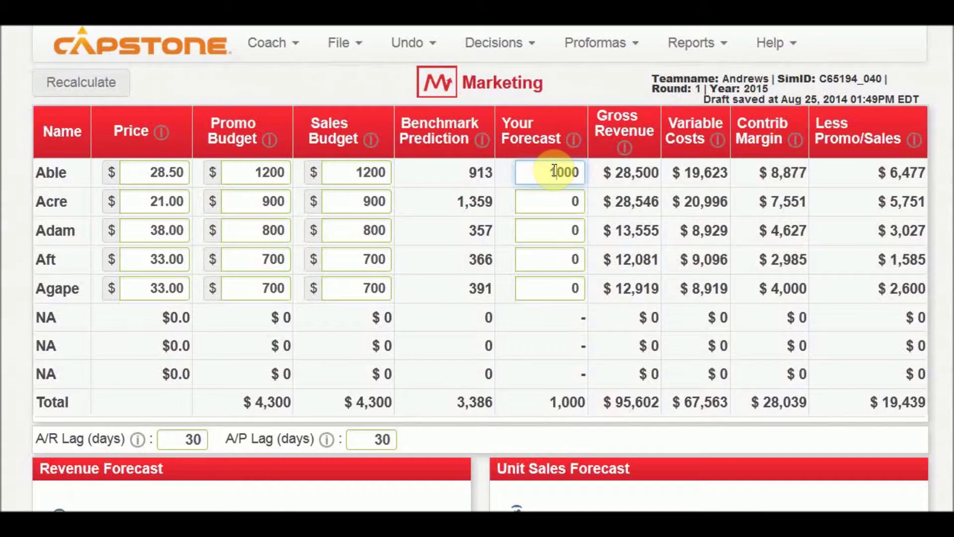
{"action": "left_click_drag", "start_coordinate": [554, 170], "coordinate": [566, 171]}
Return to the Production decisions and review Able's production schedule, margins and capacity
{"action": "left_click", "coordinate": [497, 43]}
{"action": "left_click", "coordinate": [507, 125]}
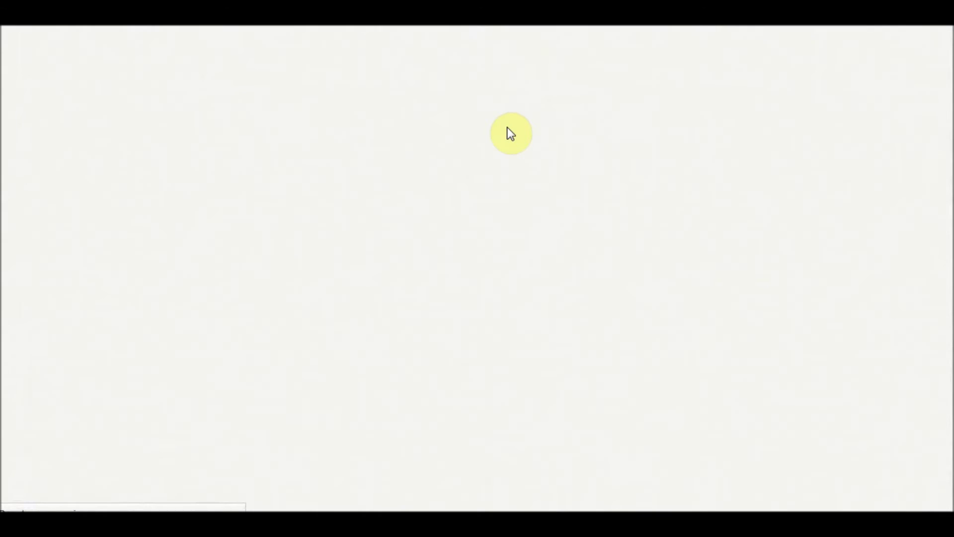
{"action": "scroll", "coordinate": [515, 183], "scroll_direction": "down", "scroll_amount": 2}
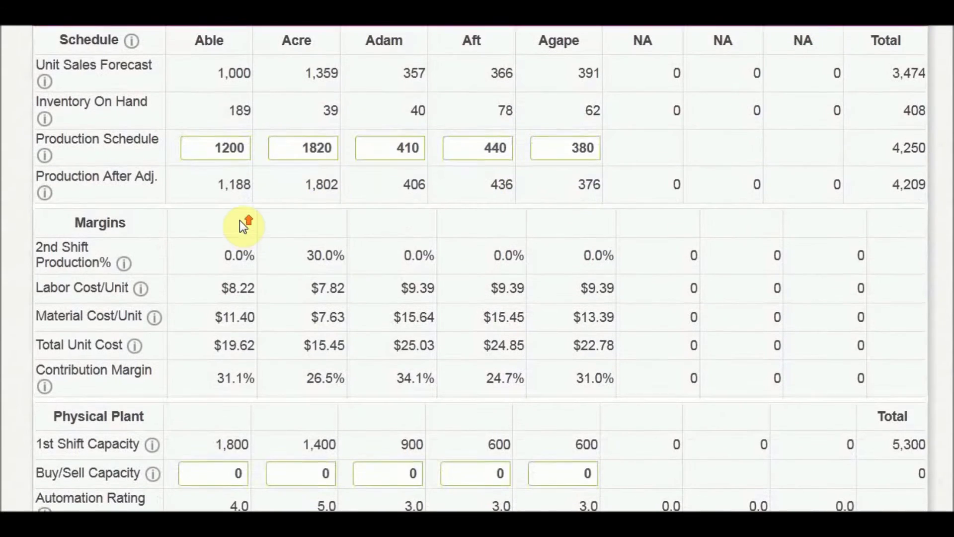
{"action": "scroll", "coordinate": [245, 222], "scroll_direction": "up", "scroll_amount": 2}
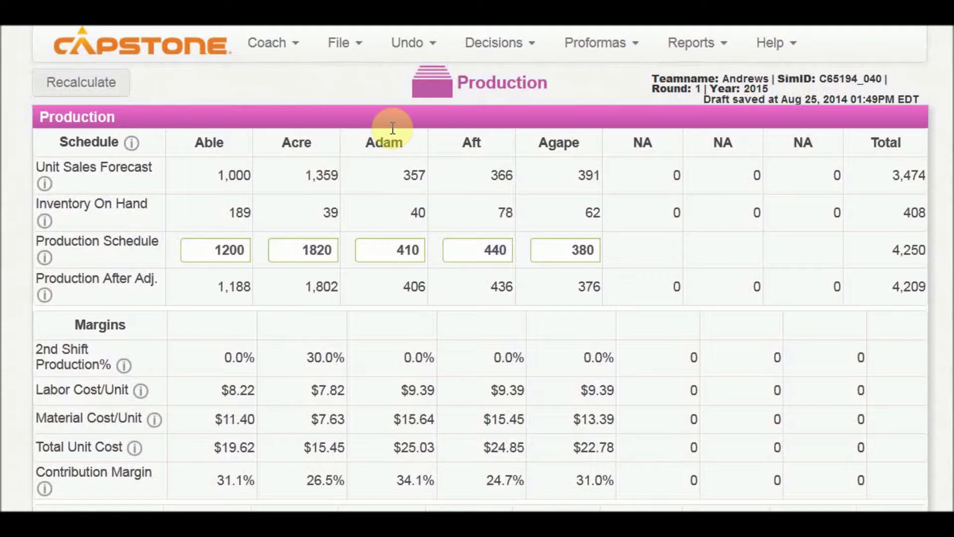
Set Able's own sales forecast to 1188 in the Marketing decisions and recalculate
{"action": "left_click", "coordinate": [489, 43]}
{"action": "left_click", "coordinate": [491, 105]}
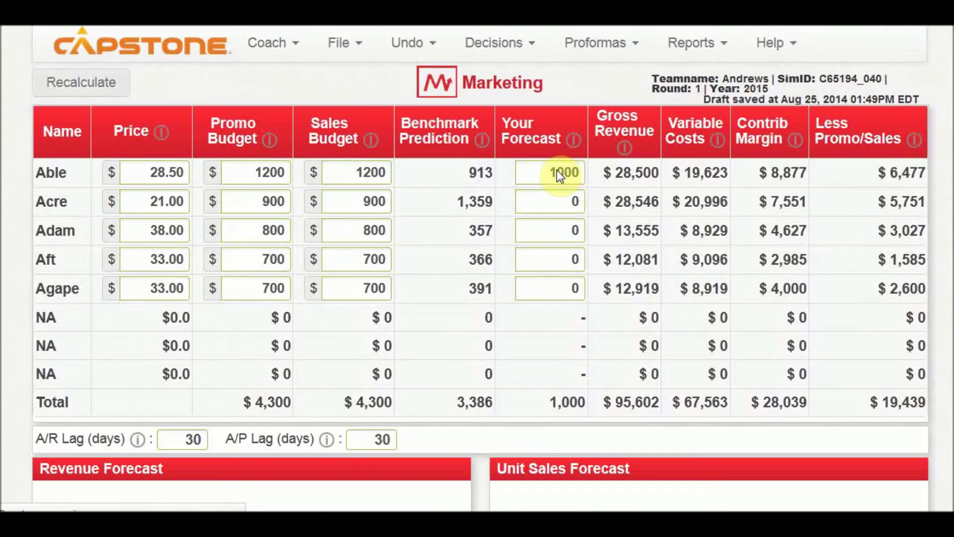
{"action": "double_click", "coordinate": [558, 173]}
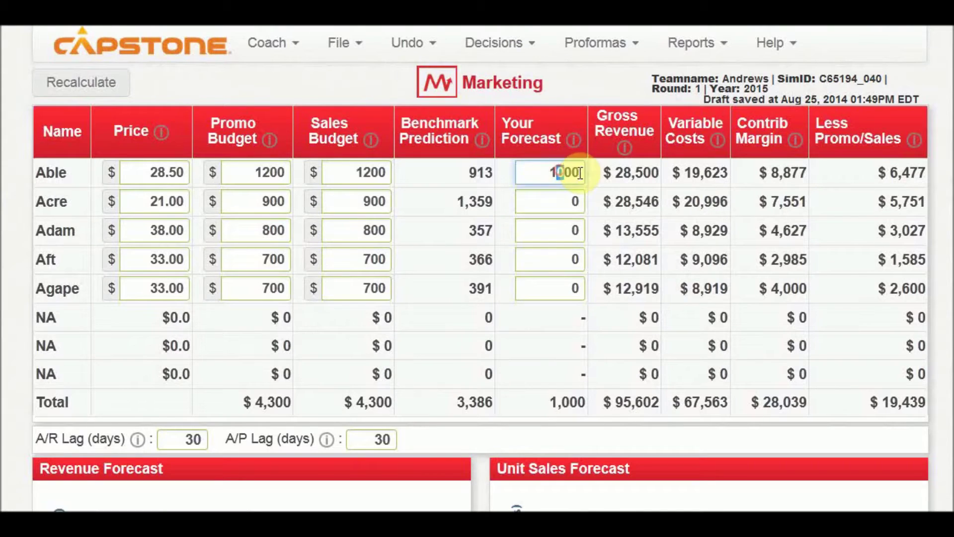
{"action": "type", "text": "12"}
{"action": "key", "text": "BackSpace"}
{"action": "type", "text": "188"}
{"action": "left_click", "coordinate": [89, 94]}
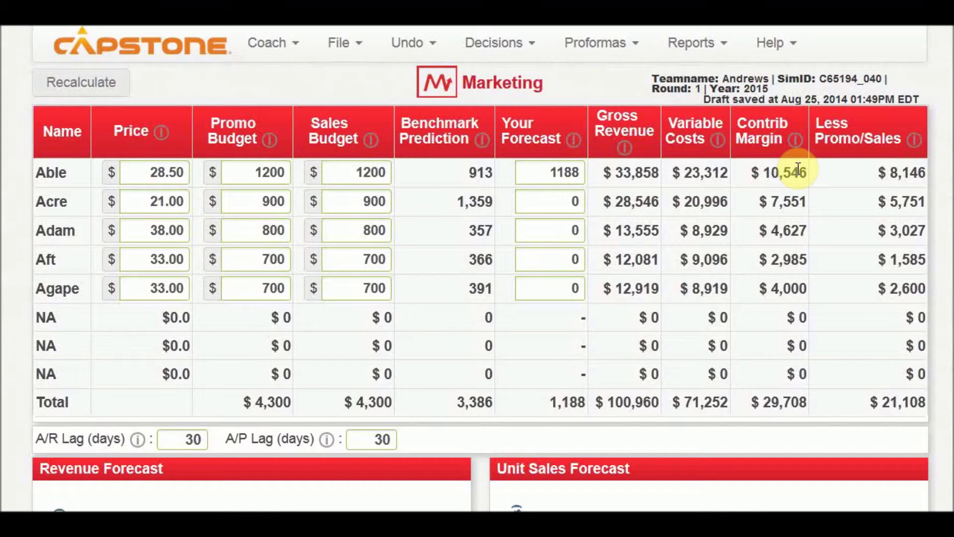
Review the Revenue Forecast and Unit Sales Forecast charts and highlight Able's own forecast value
{"action": "scroll", "coordinate": [760, 200], "scroll_direction": "down", "scroll_amount": 6}
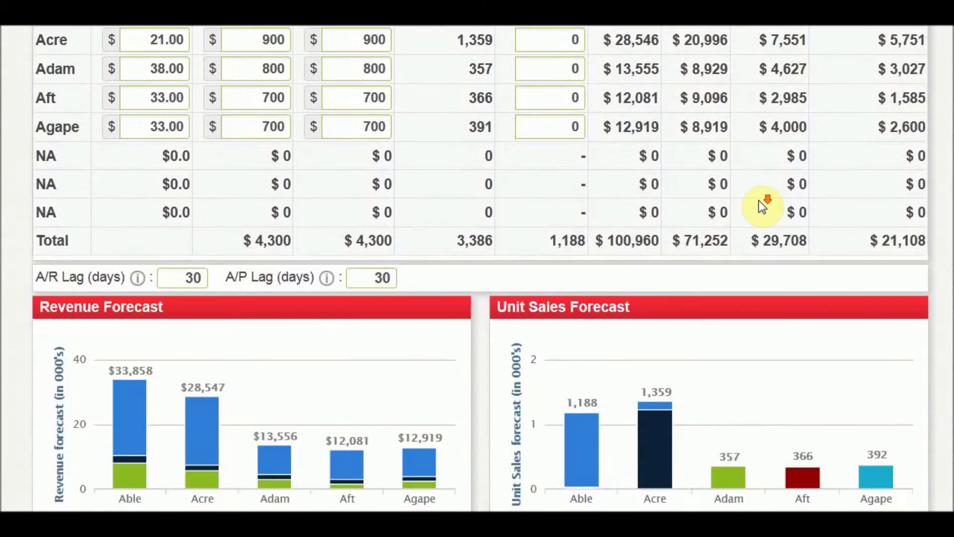
{"action": "scroll", "coordinate": [752, 203], "scroll_direction": "up", "scroll_amount": 6}
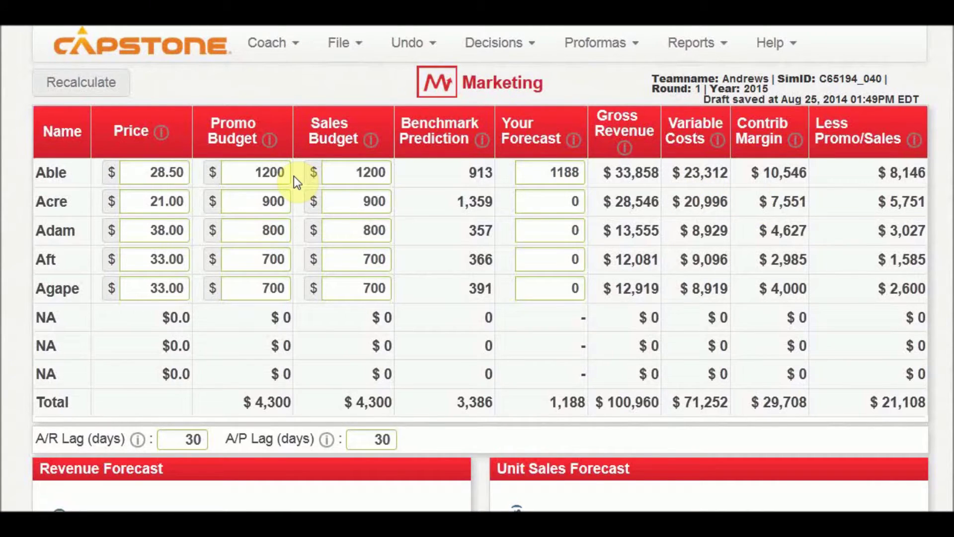
{"action": "double_click", "coordinate": [579, 173]}
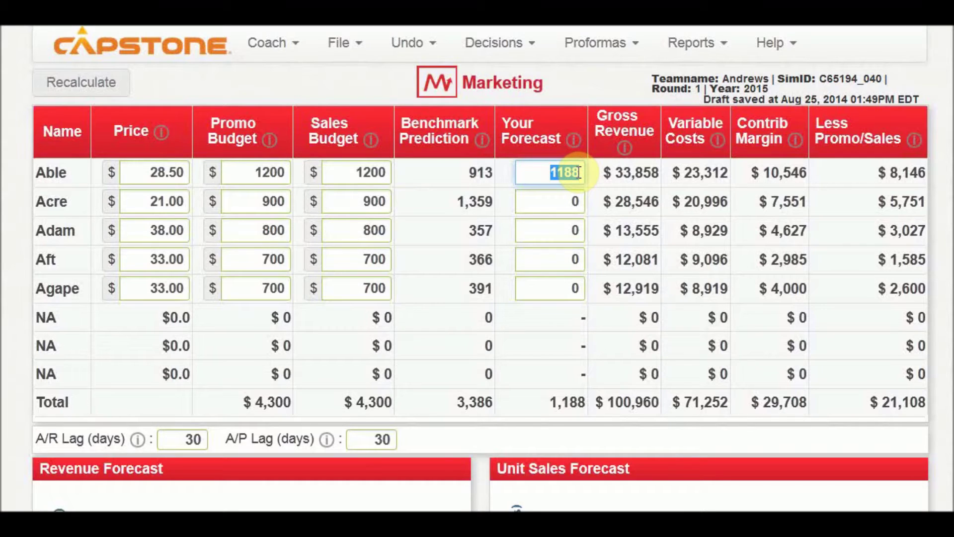
{"action": "left_click", "coordinate": [579, 172]}
{"action": "double_click", "coordinate": [579, 173]}
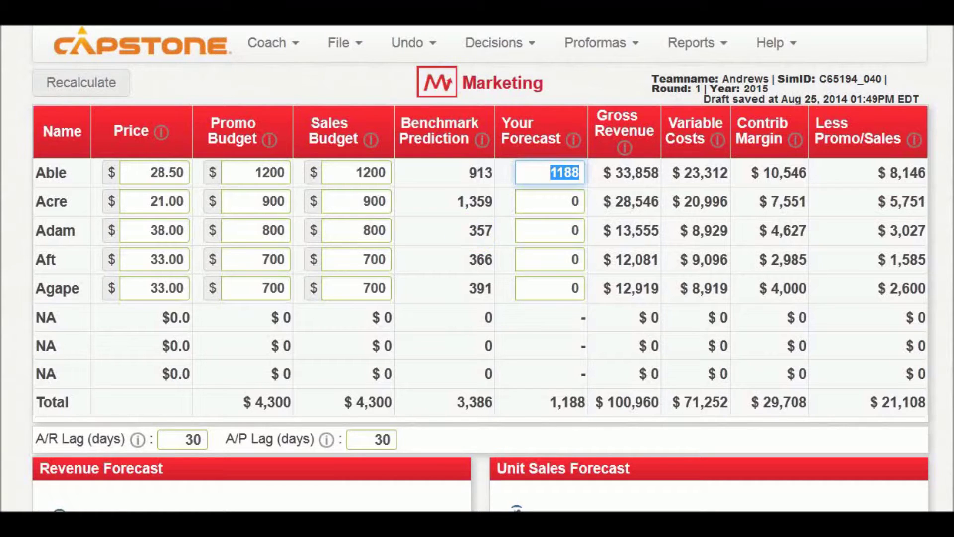
Switch to the Capstone Courier report and examine the Andrews products, especially Adam's units sold, in the Production Information table
{"action": "key", "text": "alt+Tab"}
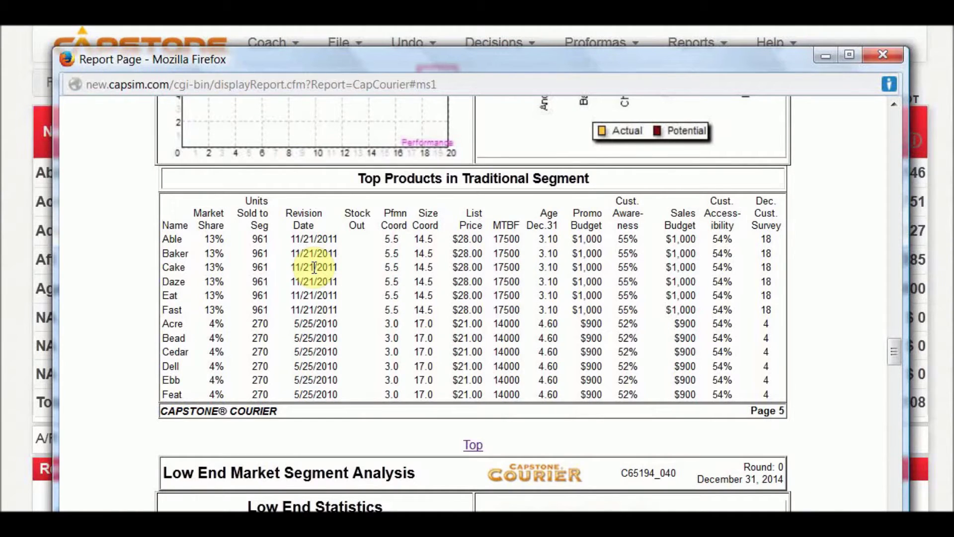
{"action": "scroll", "coordinate": [315, 270], "scroll_direction": "up", "scroll_amount": 15}
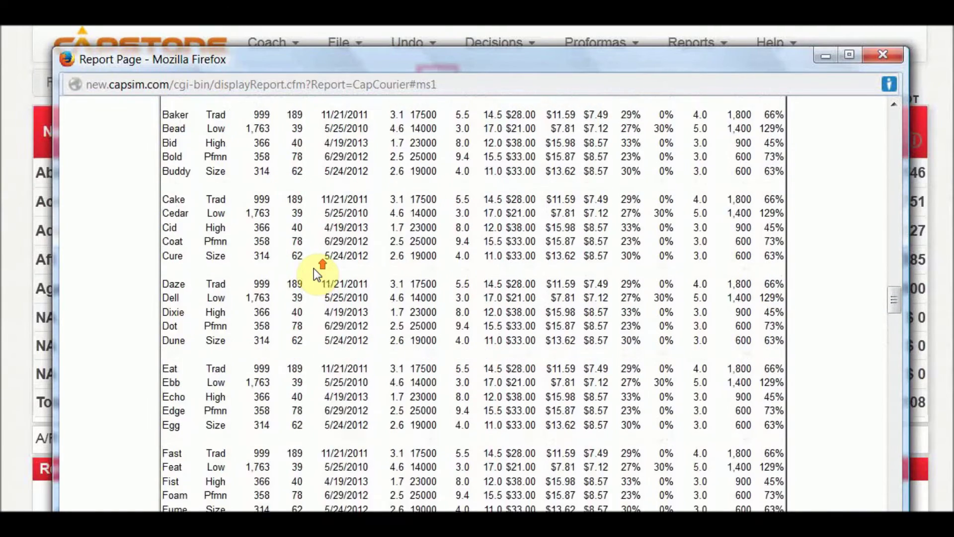
{"action": "scroll", "coordinate": [314, 269], "scroll_direction": "up", "scroll_amount": 4}
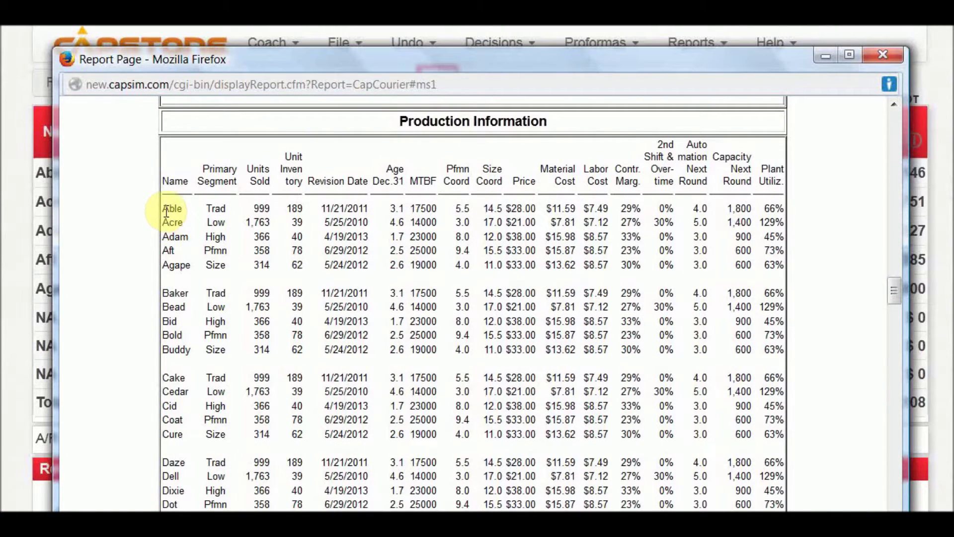
{"action": "left_click_drag", "start_coordinate": [162, 208], "coordinate": [799, 273]}
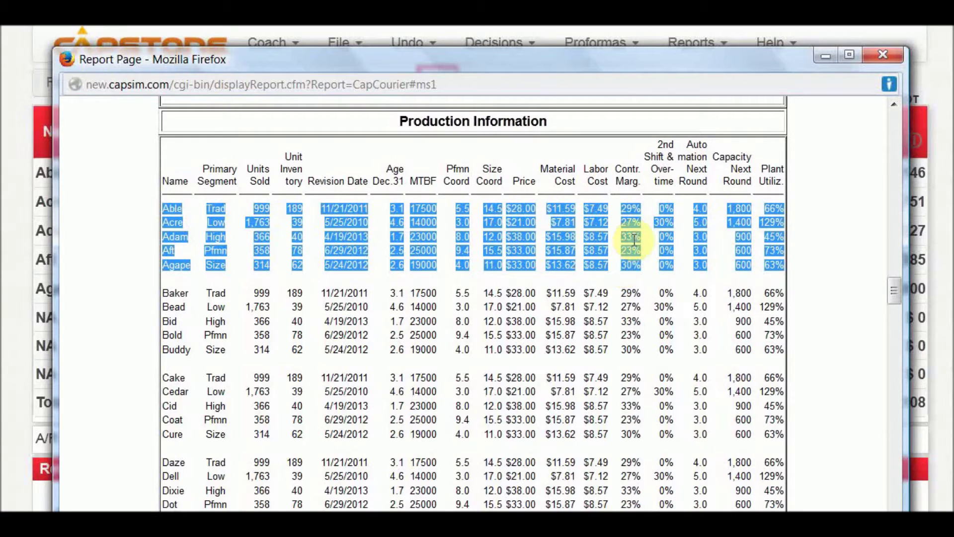
{"action": "left_click", "coordinate": [164, 235]}
{"action": "left_click_drag", "start_coordinate": [164, 234], "coordinate": [267, 243]}
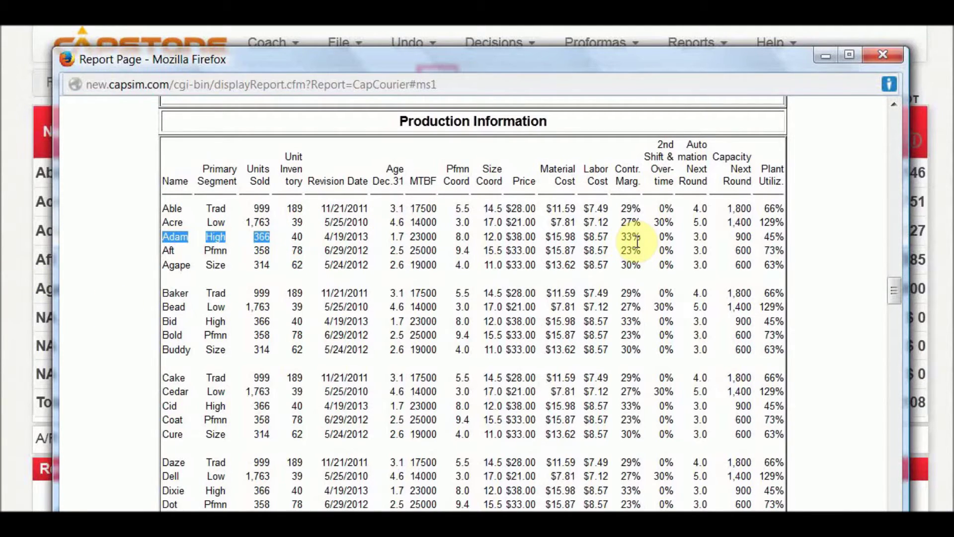
Go to the High End Market Segment Analysis and find Adam's row among the segment's top products
{"action": "scroll", "coordinate": [605, 306], "scroll_direction": "up", "scroll_amount": 5}
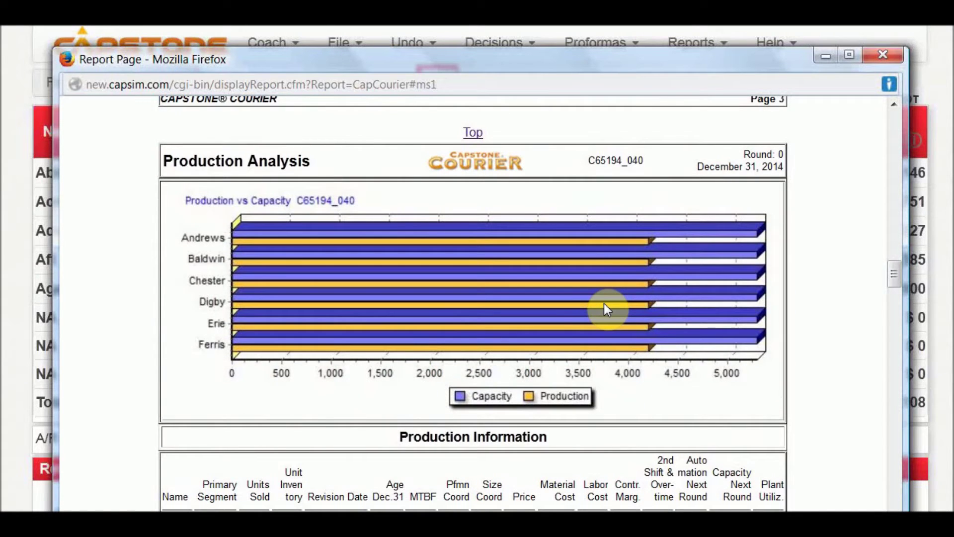
{"action": "scroll", "coordinate": [604, 303], "scroll_direction": "up", "scroll_amount": 15}
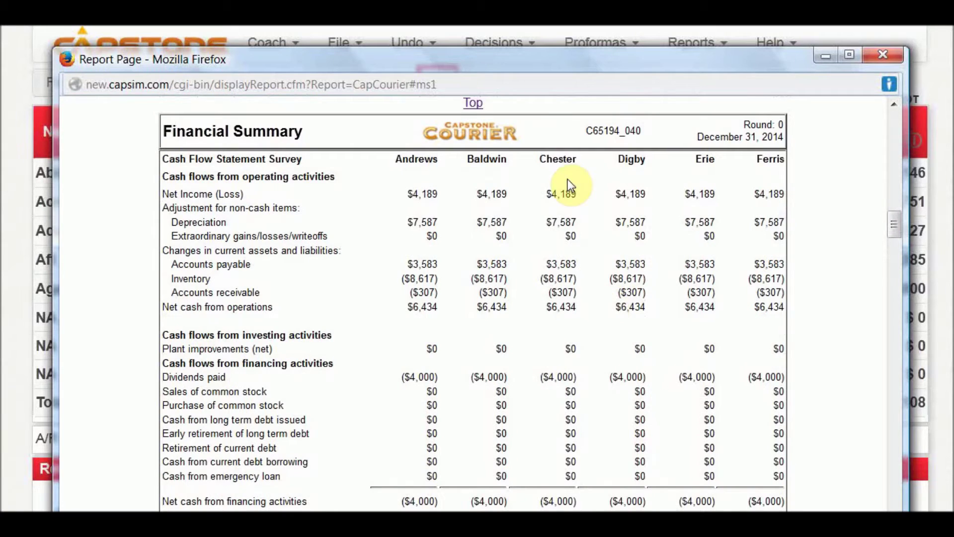
{"action": "left_click", "coordinate": [475, 103]}
{"action": "left_click", "coordinate": [424, 127]}
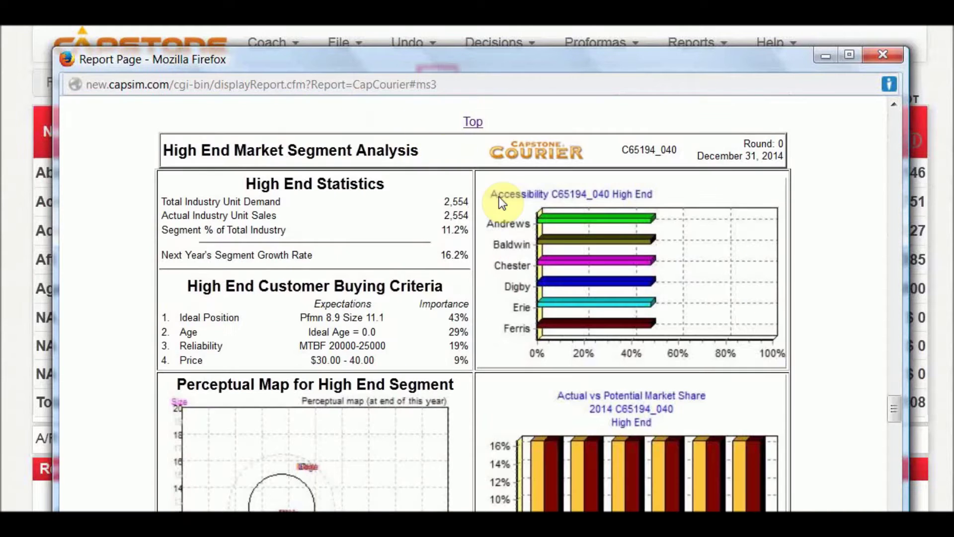
{"action": "scroll", "coordinate": [530, 319], "scroll_direction": "down", "scroll_amount": 10}
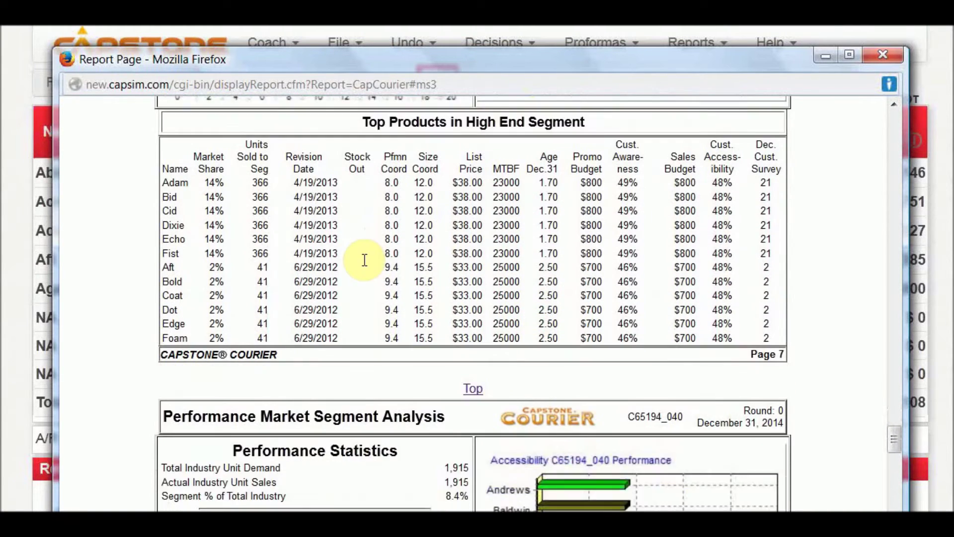
{"action": "left_click_drag", "start_coordinate": [165, 134], "coordinate": [359, 135]}
{"action": "scroll", "coordinate": [393, 169], "scroll_direction": "up", "scroll_amount": 4}
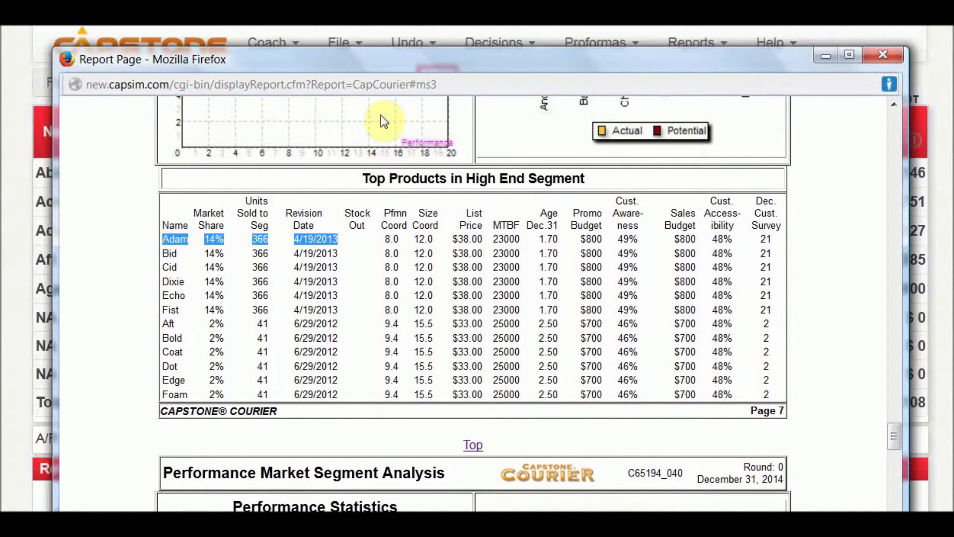
Examine Adam's list price, MTBF, promo budget, customer awareness, accessibility and units sold in the High End segment
{"action": "left_click_drag", "start_coordinate": [453, 238], "coordinate": [517, 240]}
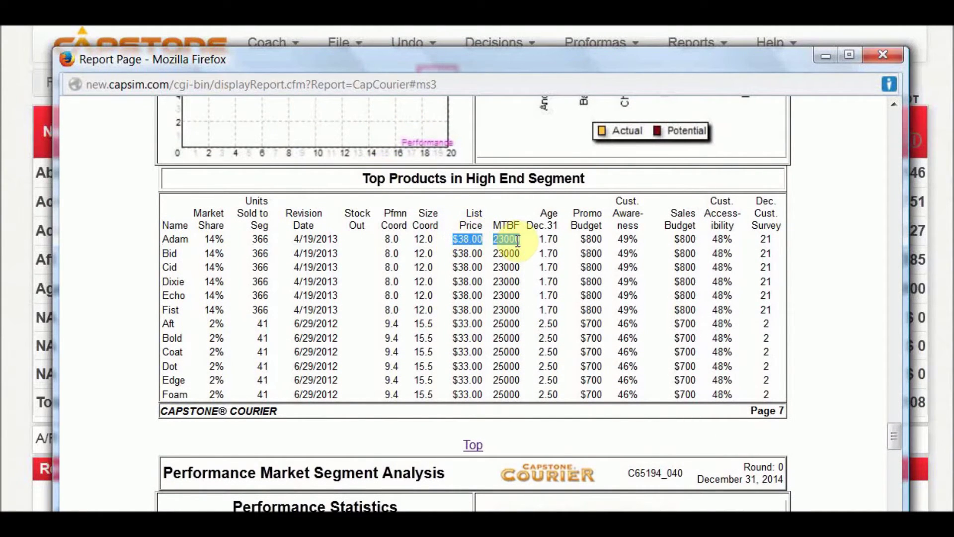
{"action": "left_click_drag", "start_coordinate": [586, 239], "coordinate": [601, 239]}
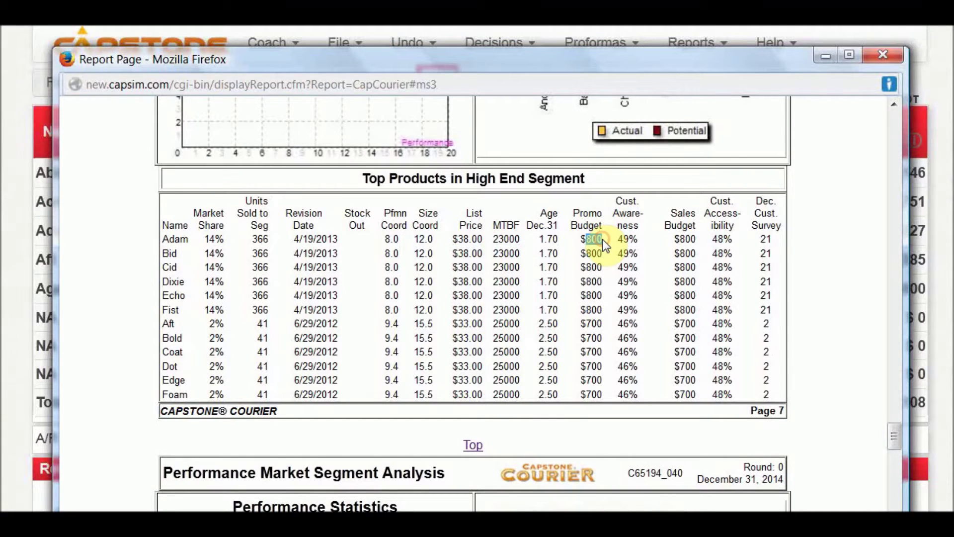
{"action": "left_click_drag", "start_coordinate": [616, 239], "coordinate": [731, 237]}
{"action": "left_click", "coordinate": [729, 238]}
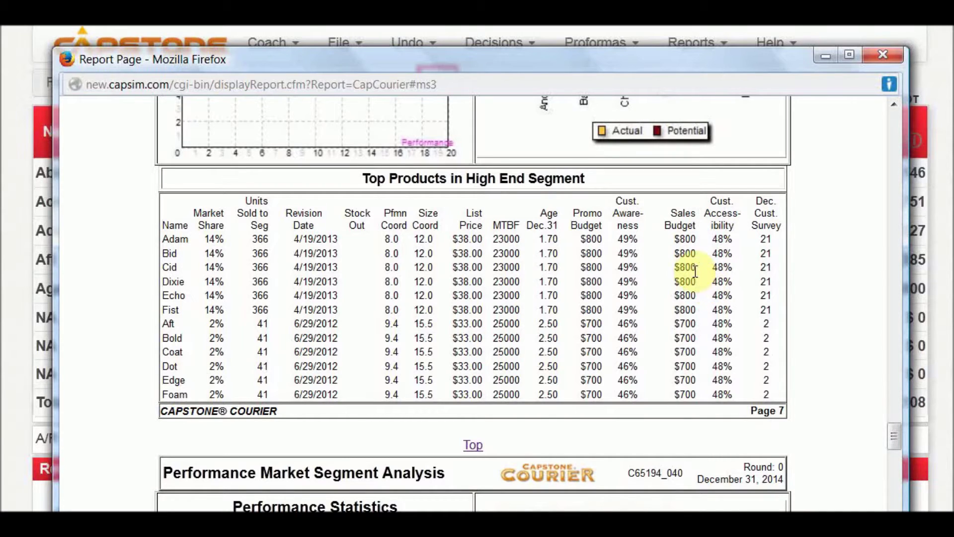
{"action": "left_click_drag", "start_coordinate": [457, 239], "coordinate": [485, 239]}
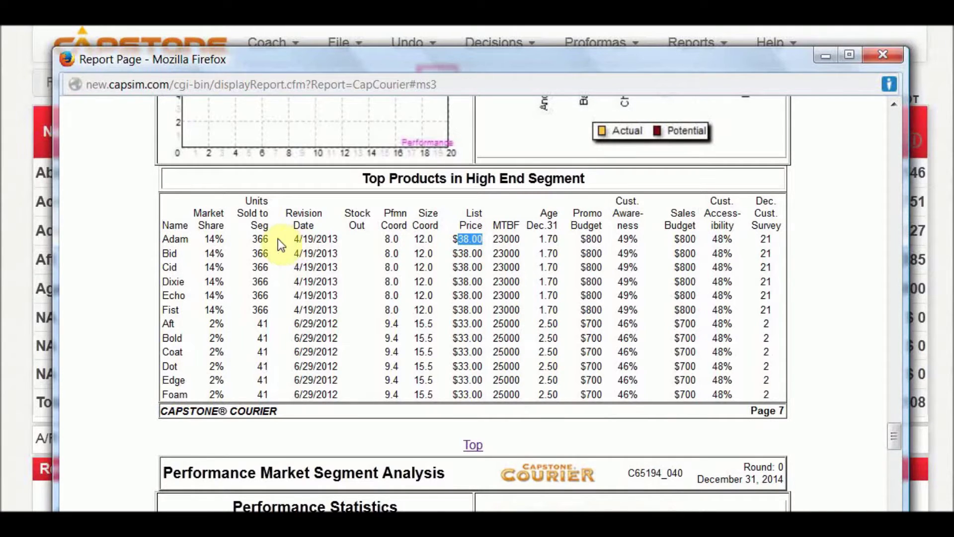
{"action": "left_click_drag", "start_coordinate": [252, 239], "coordinate": [270, 242]}
Return to the Marketing decisions to check Adam's benchmark prediction, and open the R&D decisions
{"action": "left_click", "coordinate": [9, 259]}
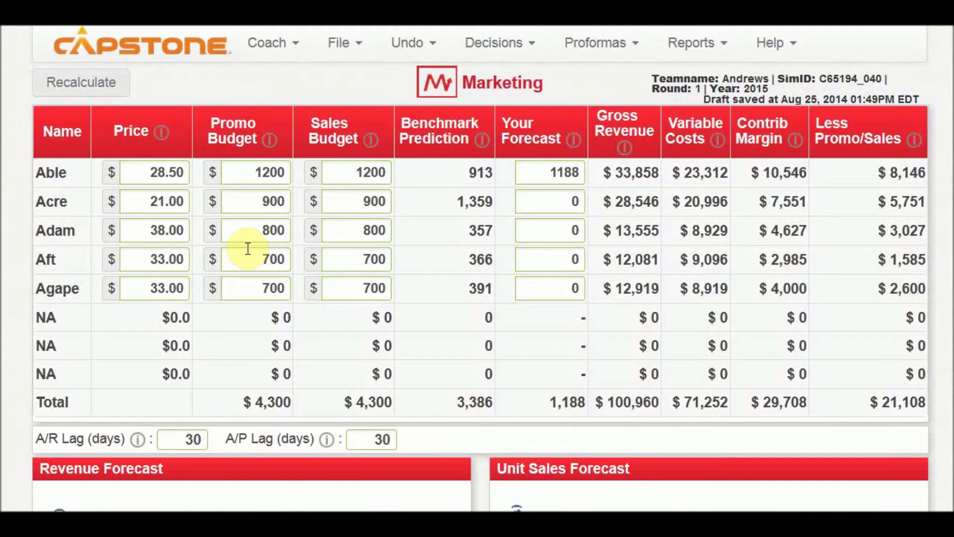
{"action": "left_click_drag", "start_coordinate": [468, 230], "coordinate": [489, 229]}
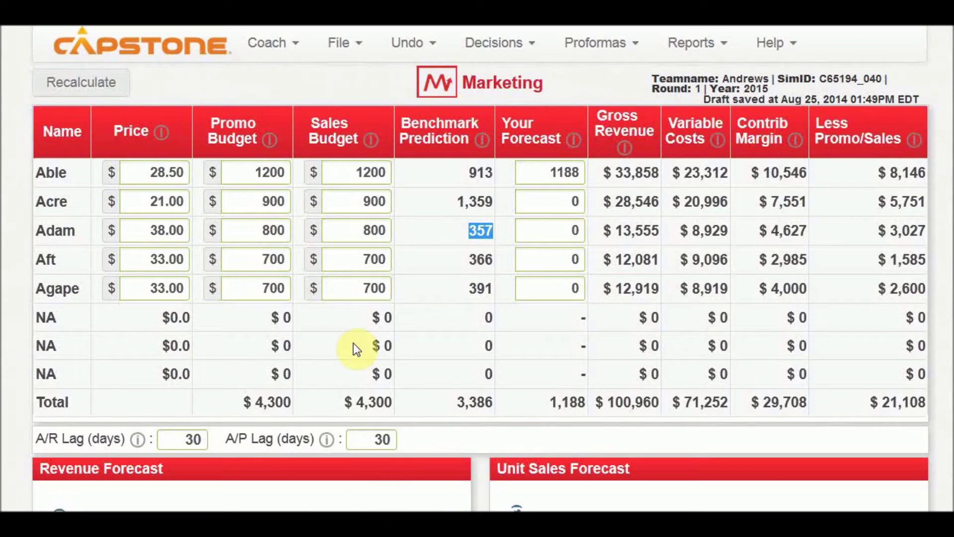
{"action": "left_click", "coordinate": [487, 43]}
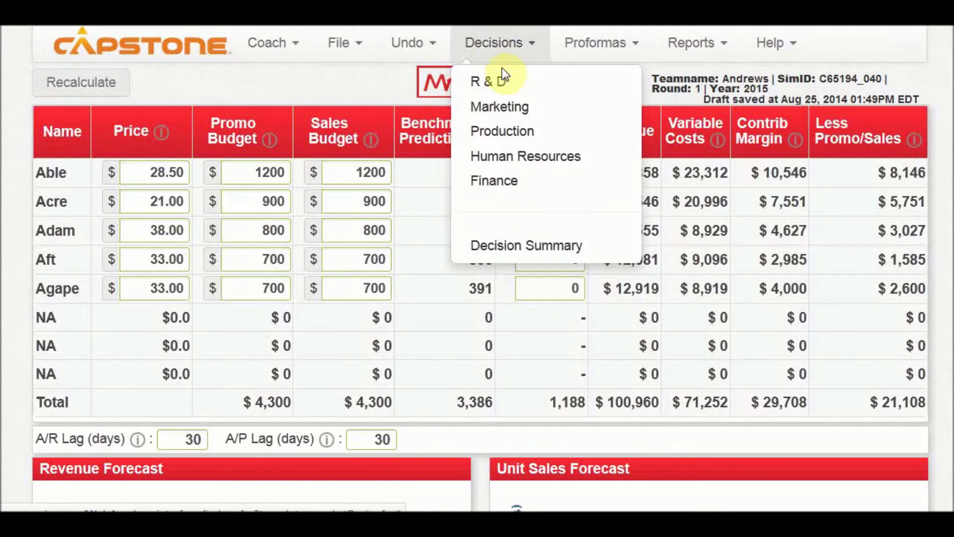
{"action": "left_click", "coordinate": [536, 84]}
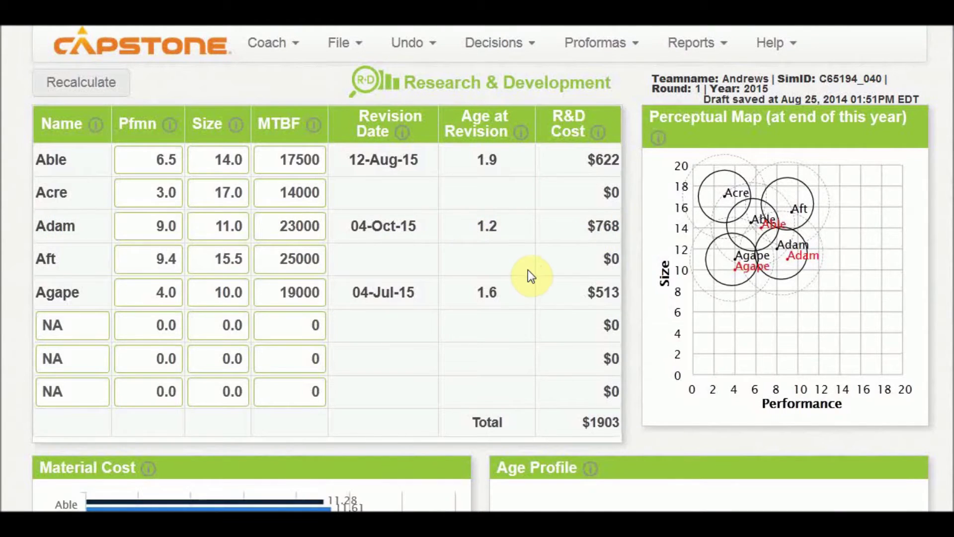
Check Adam's new material cost in the R&D Material Cost chart, and open the Production decisions to view its inventory on hand
{"action": "scroll", "coordinate": [528, 269], "scroll_direction": "down", "scroll_amount": 5}
{"action": "mouse_move", "coordinate": [341, 279]}
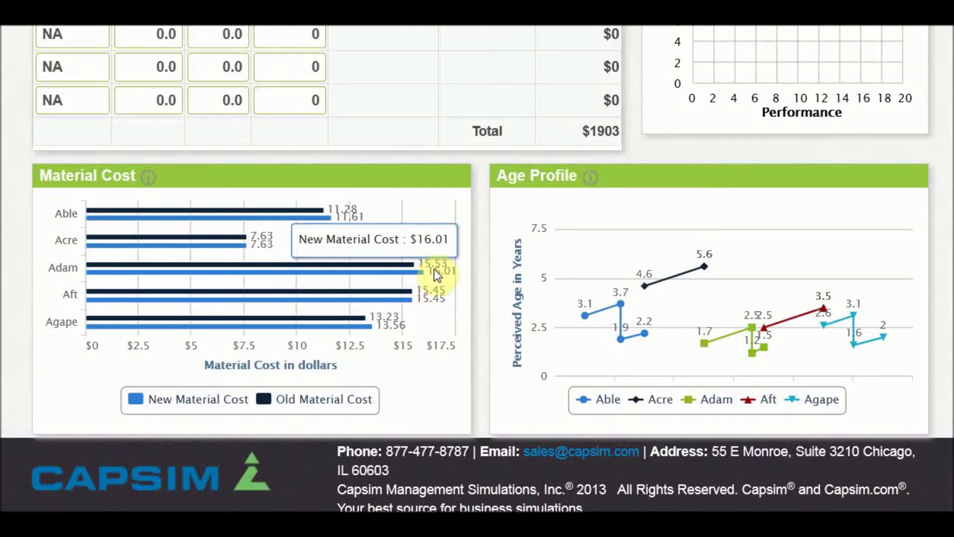
{"action": "scroll", "coordinate": [417, 314], "scroll_direction": "up", "scroll_amount": 4}
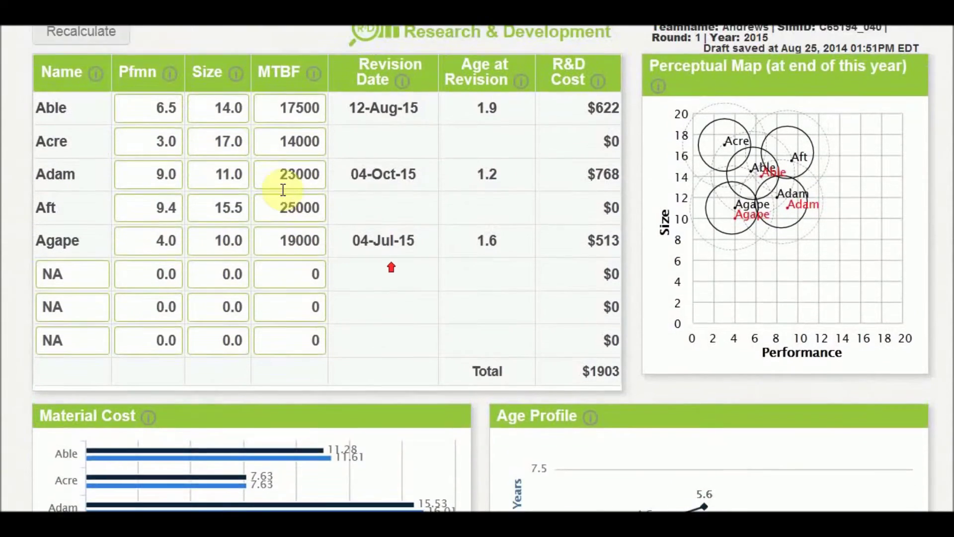
{"action": "left_click", "coordinate": [480, 43]}
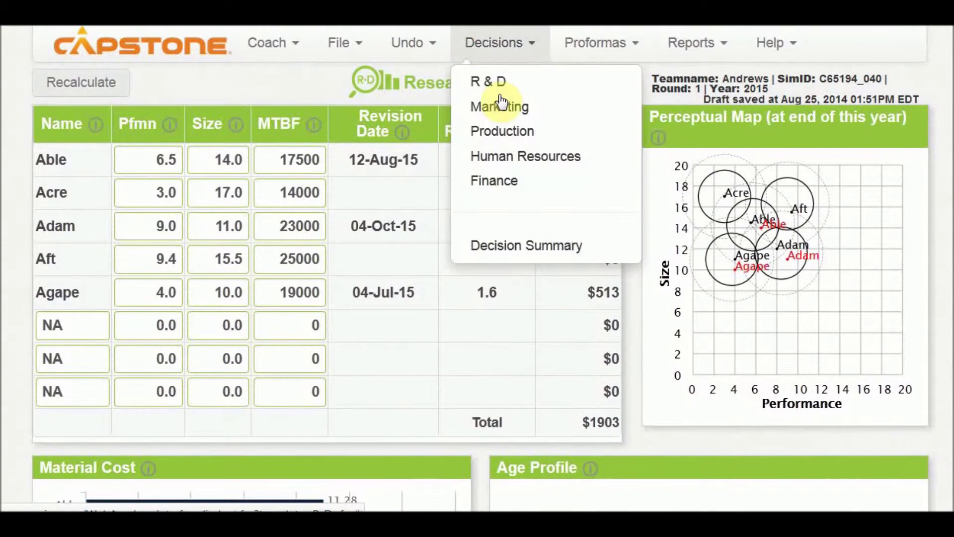
{"action": "left_click", "coordinate": [506, 131]}
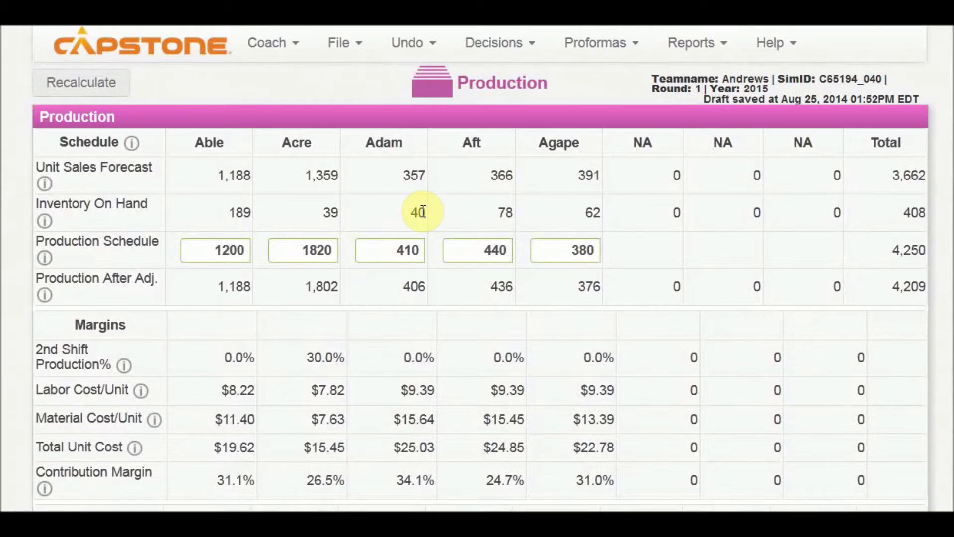
Return to the Marketing decisions, set Adam's price to $38.50 and recalculate
{"action": "left_click", "coordinate": [493, 42]}
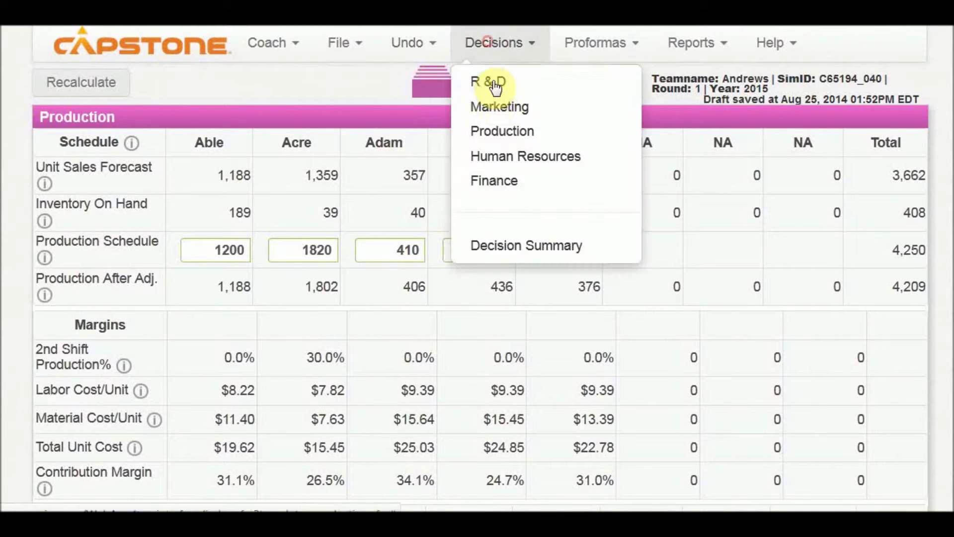
{"action": "left_click", "coordinate": [495, 107]}
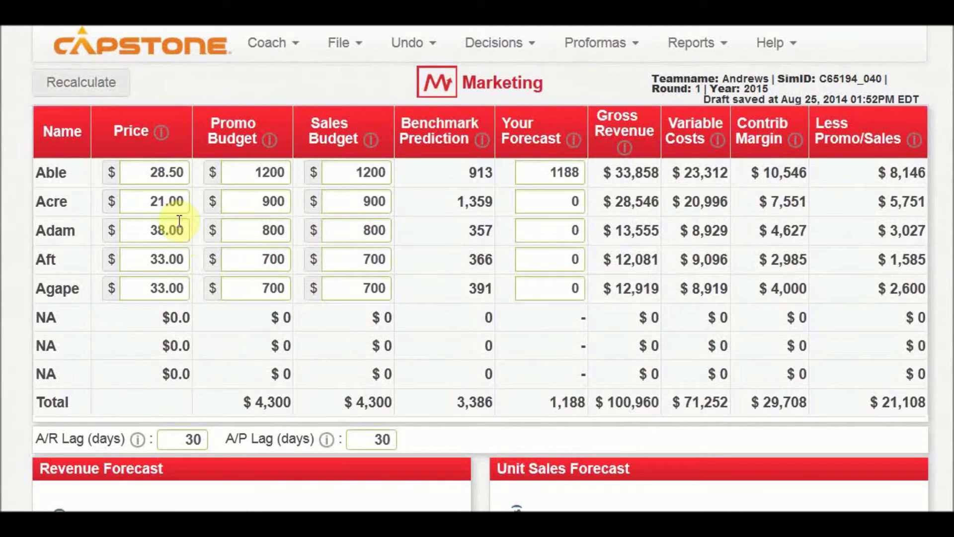
{"action": "left_click_drag", "start_coordinate": [169, 230], "coordinate": [175, 230]}
{"action": "type", "text": "5"}
{"action": "left_click", "coordinate": [107, 82]}
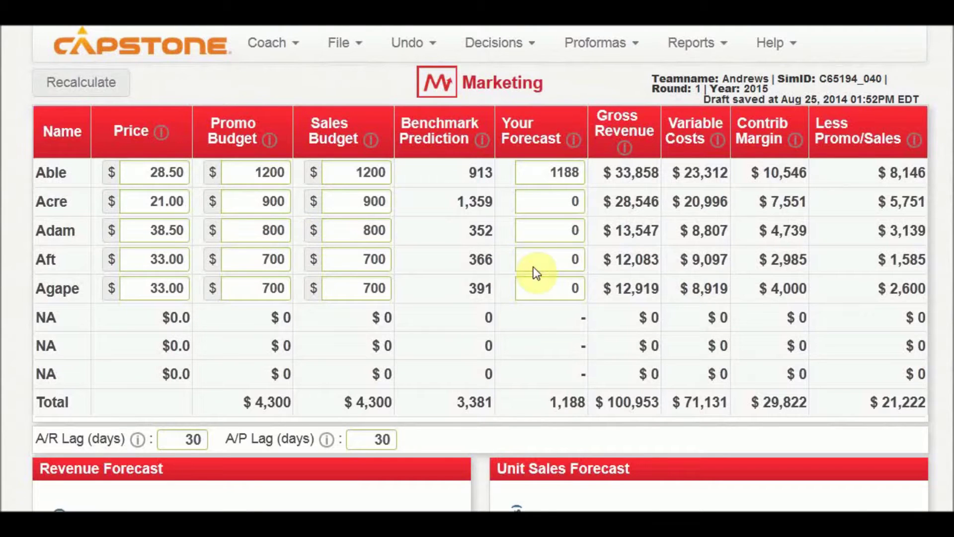
Compare Adam's benchmark prediction with its units sold in the Courier's High End segment table, and return to the Marketing decisions
{"action": "double_click", "coordinate": [471, 231]}
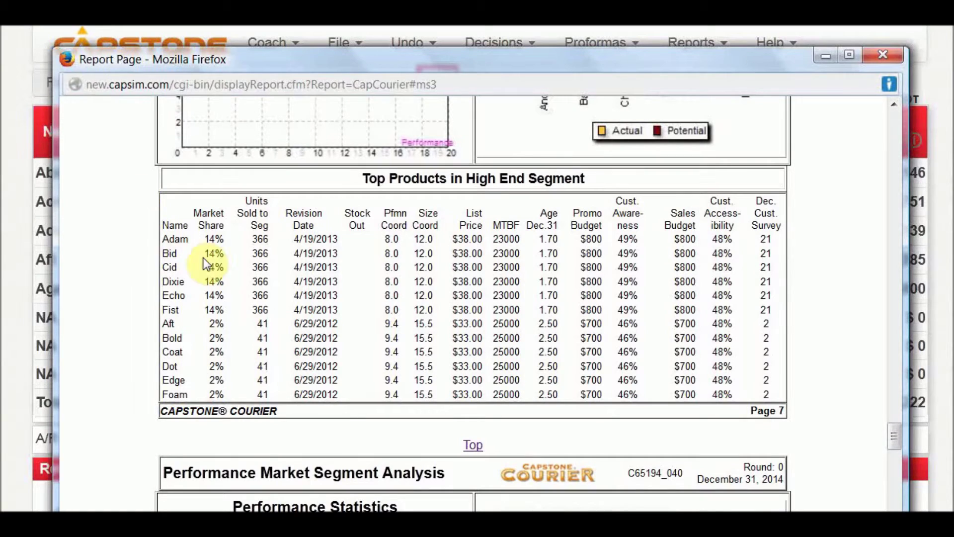
{"action": "left_click_drag", "start_coordinate": [256, 239], "coordinate": [269, 239]}
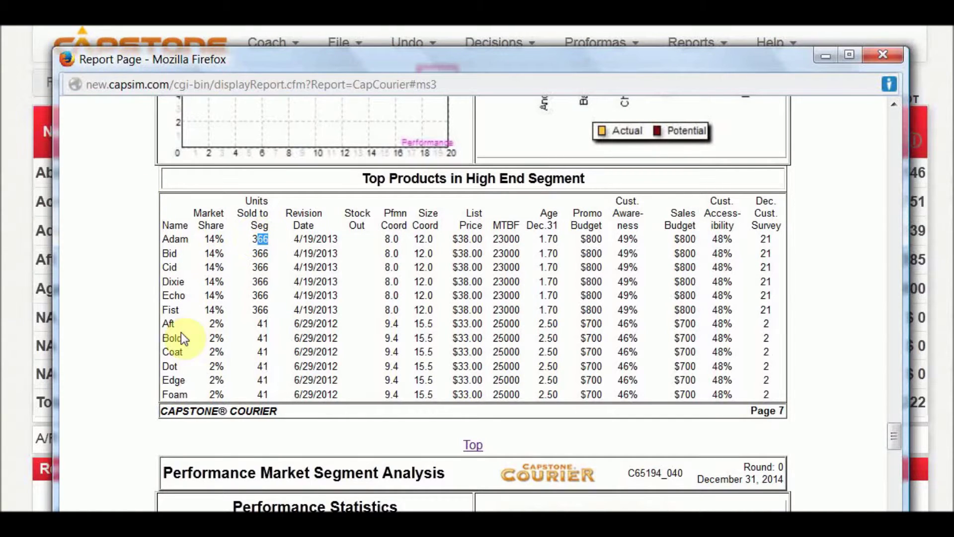
{"action": "left_click", "coordinate": [10, 287]}
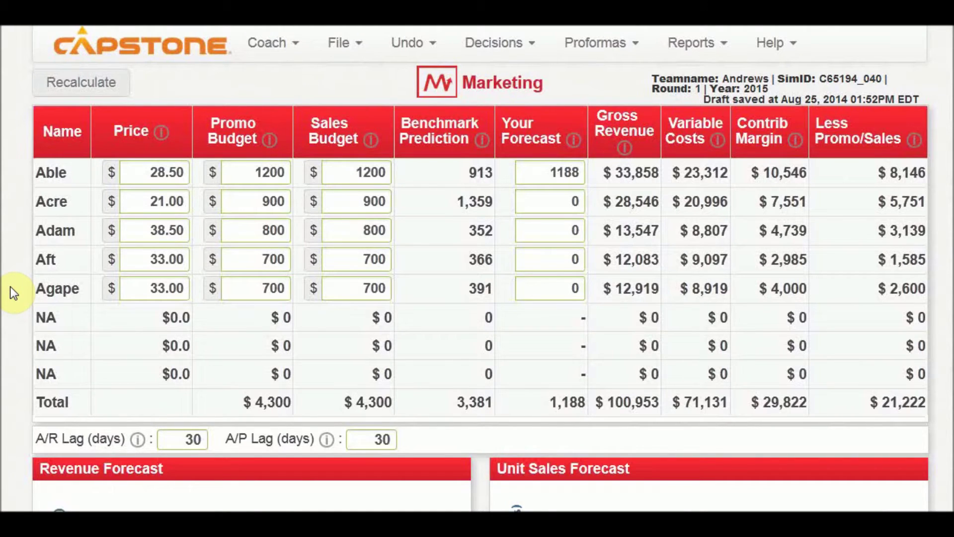
Try a promo budget and a sales budget of 850 each for Adam and recalculate
{"action": "left_click", "coordinate": [273, 230]}
{"action": "type", "text": "5"}
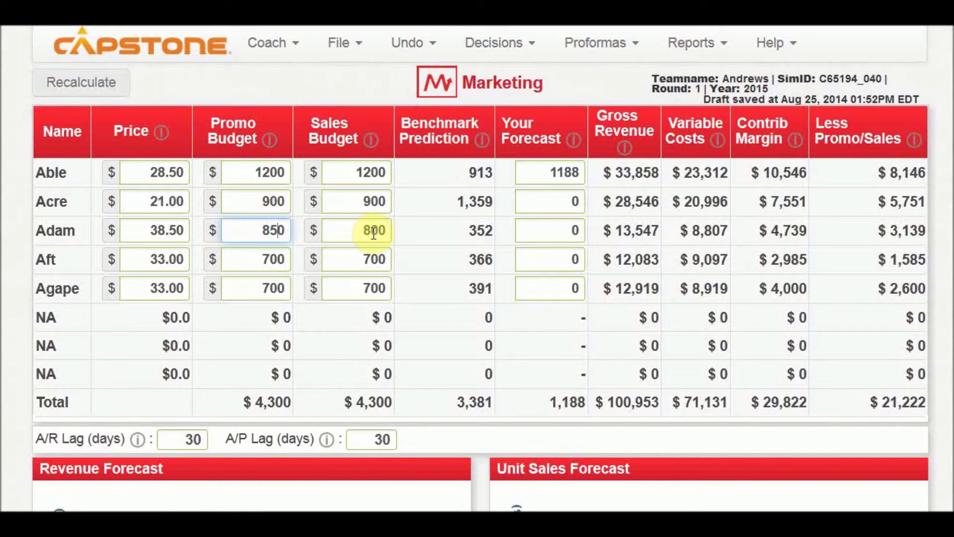
{"action": "left_click_drag", "start_coordinate": [371, 230], "coordinate": [378, 232]}
{"action": "type", "text": "5"}
{"action": "left_click", "coordinate": [71, 85]}
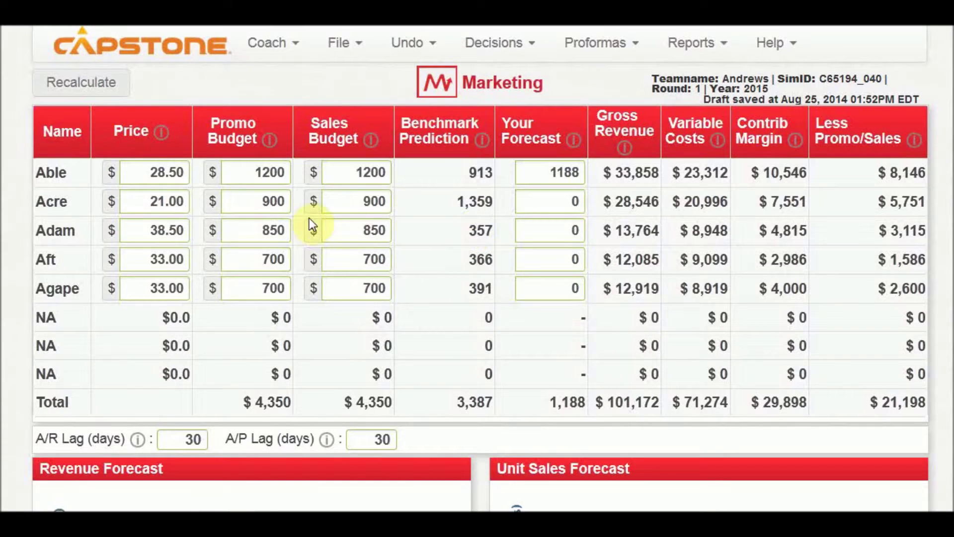
Try 900 for both Adam's promo budget and sales budget and recalculate the benchmark prediction
{"action": "double_click", "coordinate": [274, 230]}
{"action": "type", "text": "900"}
{"action": "double_click", "coordinate": [371, 229]}
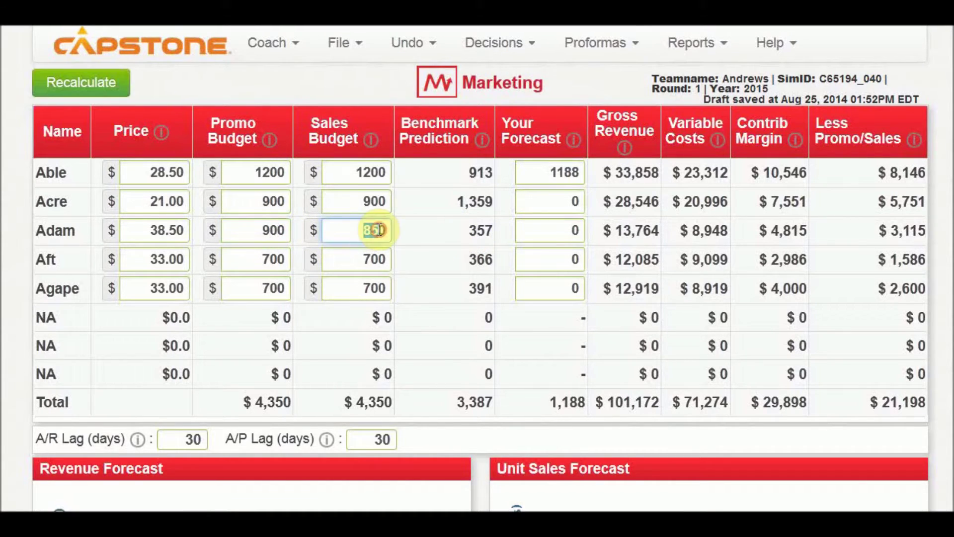
{"action": "type", "text": "900"}
{"action": "left_click", "coordinate": [85, 96]}
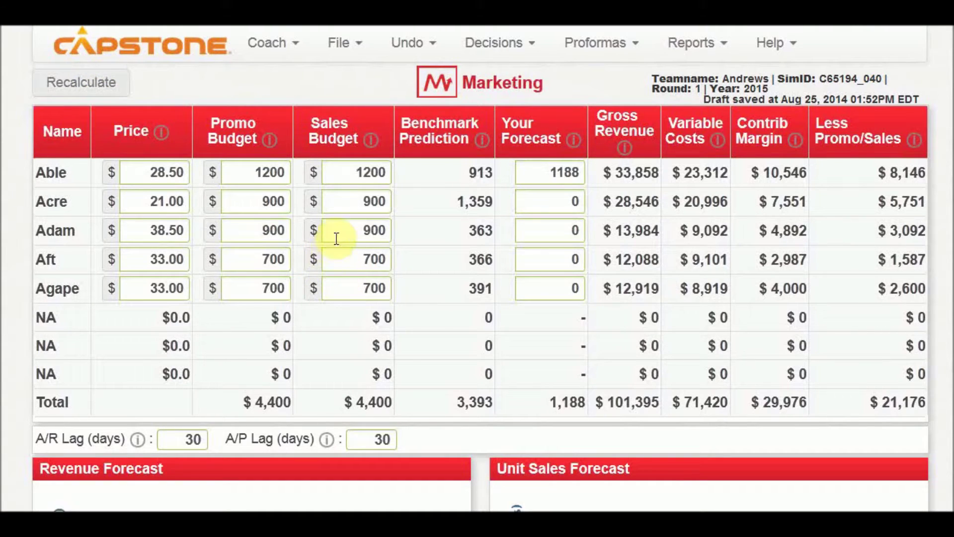
Set both the promo budget and the sales budget for Adam to 1000 and recalculate
{"action": "left_click", "coordinate": [267, 230]}
{"action": "key", "text": "Delete"}
{"action": "type", "text": "10"}
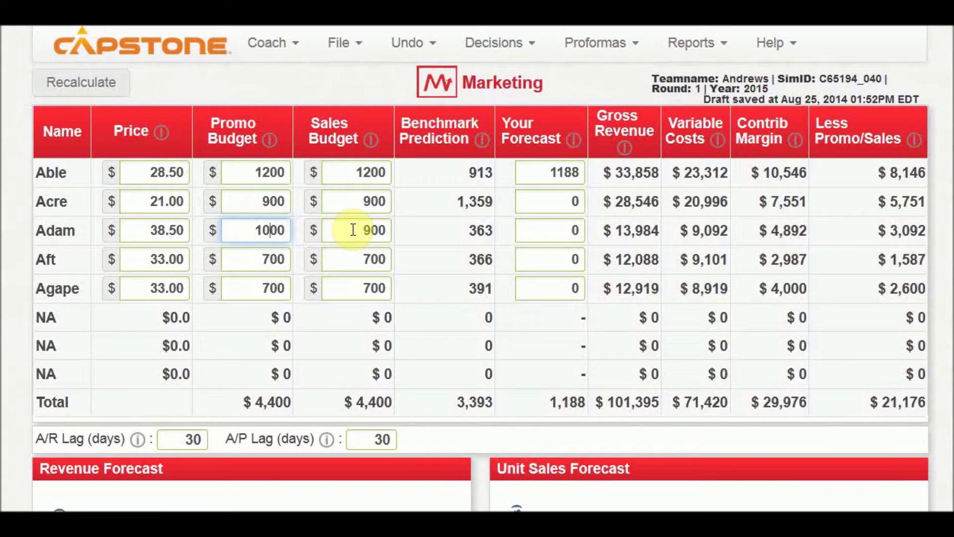
{"action": "left_click", "coordinate": [361, 231]}
{"action": "key", "text": "Delete"}
{"action": "type", "text": "10"}
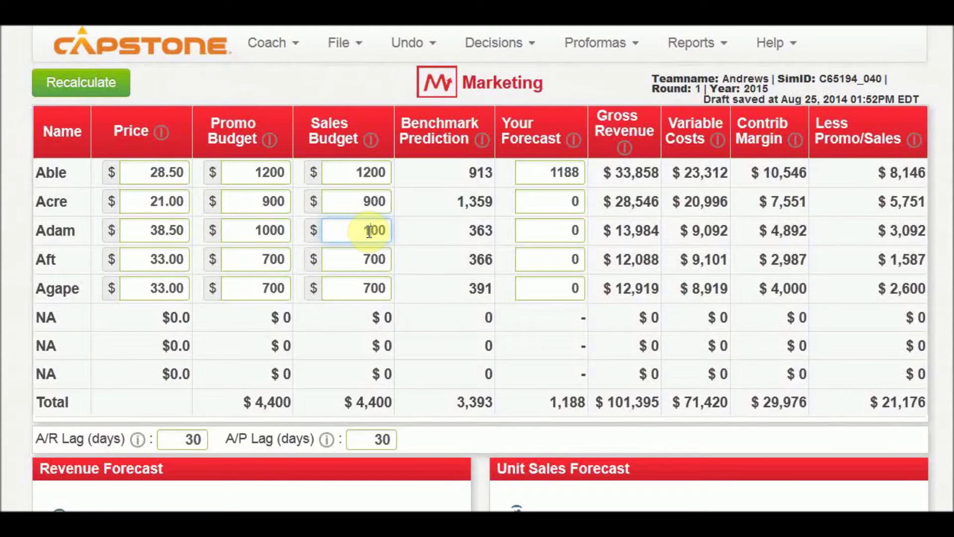
{"action": "left_click", "coordinate": [72, 84]}
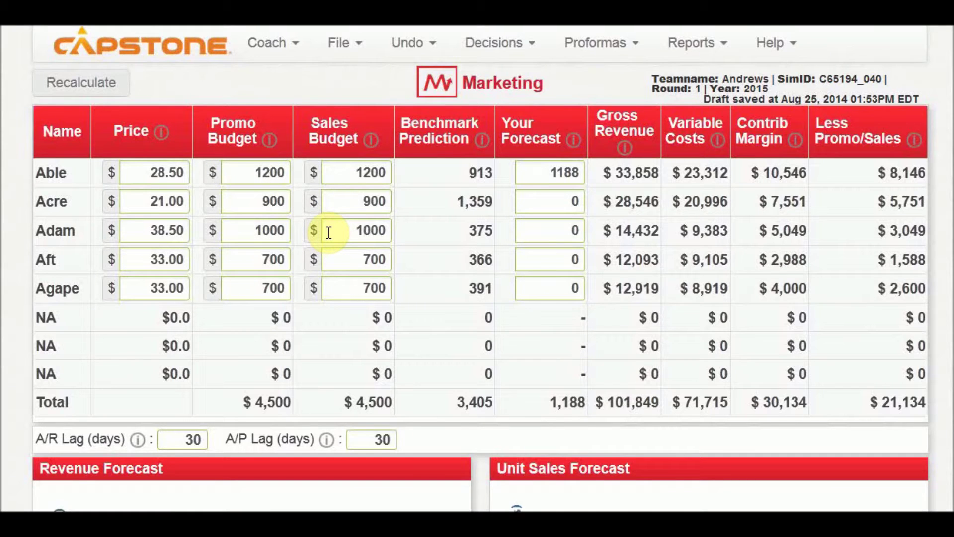
Check Adam's High End units sold in the Courier report, and look up its Production After Adj. figure in the Production decisions
{"action": "left_click", "coordinate": [815, 521]}
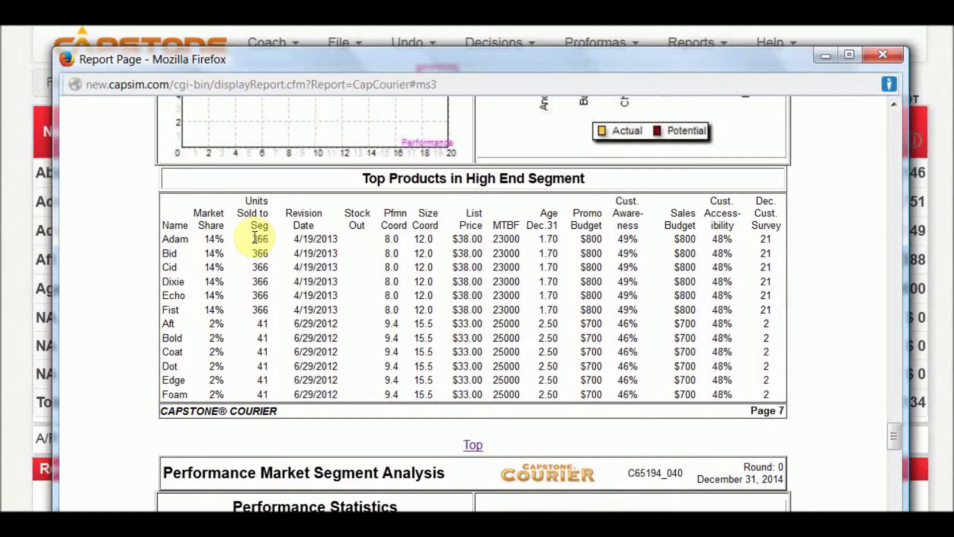
{"action": "left_click", "coordinate": [8, 287]}
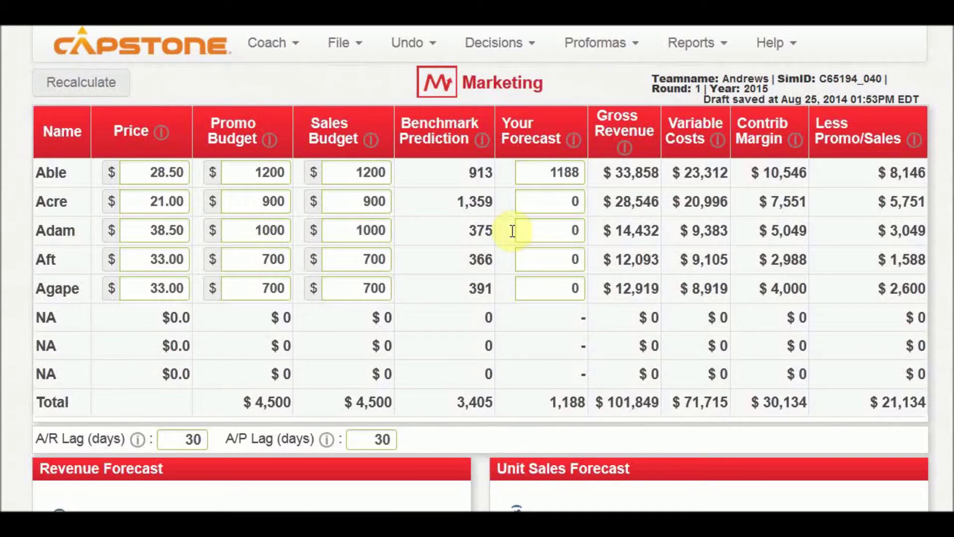
{"action": "left_click", "coordinate": [494, 42]}
{"action": "left_click", "coordinate": [487, 131]}
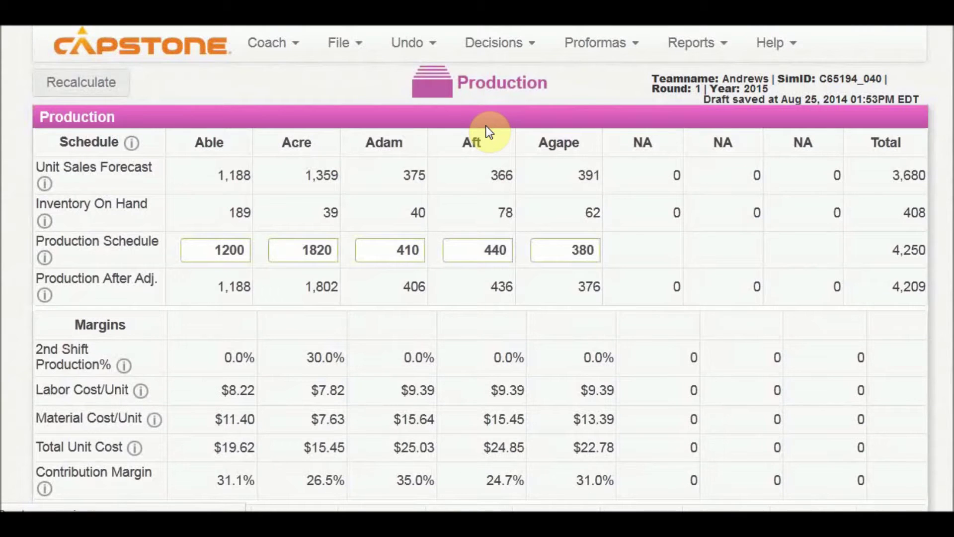
{"action": "scroll", "coordinate": [489, 132], "scroll_direction": "down", "scroll_amount": 2}
{"action": "left_click", "coordinate": [404, 181]}
{"action": "double_click", "coordinate": [405, 181]}
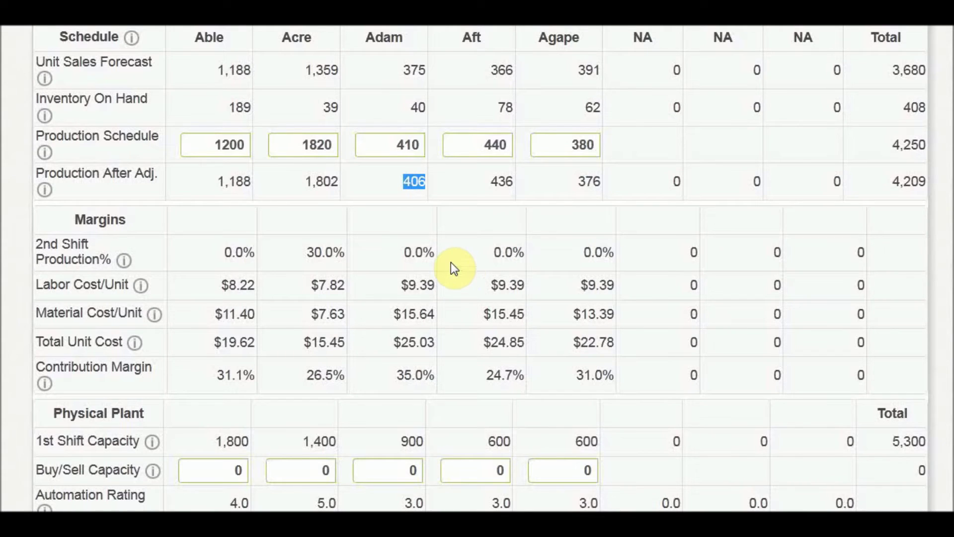
Enter 406 as Adam's unit sales forecast in the Marketing decisions and recalculate
{"action": "scroll", "coordinate": [453, 261], "scroll_direction": "up", "scroll_amount": 2}
{"action": "left_click", "coordinate": [514, 58]}
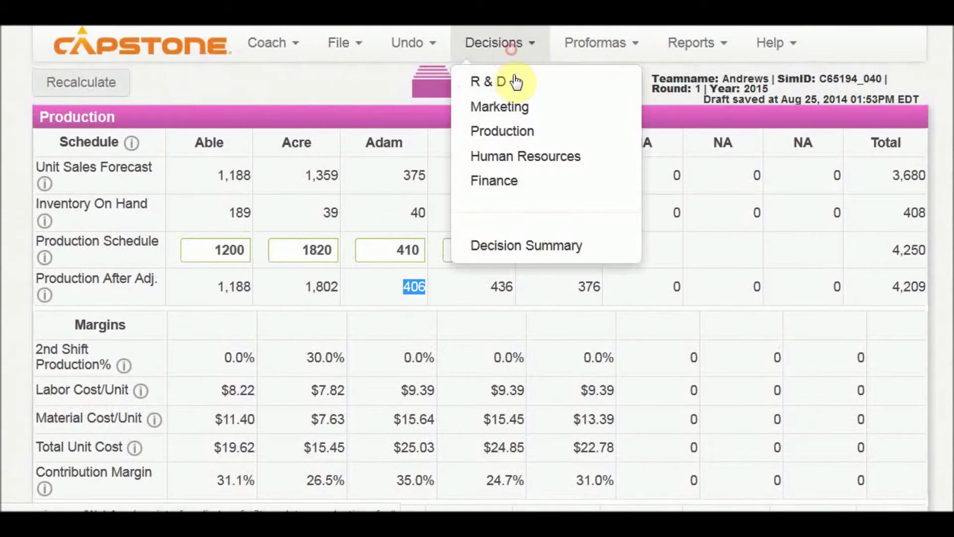
{"action": "left_click", "coordinate": [514, 106]}
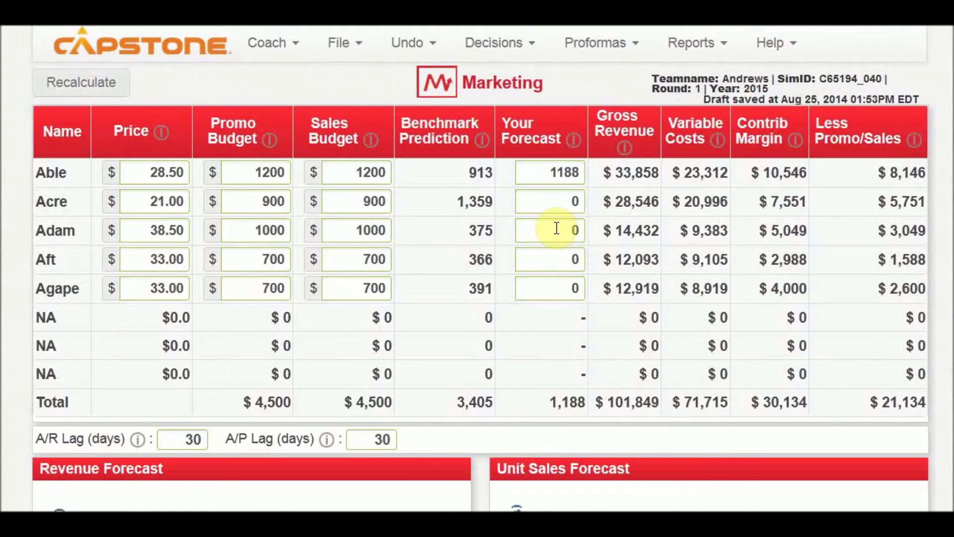
{"action": "left_click", "coordinate": [569, 229]}
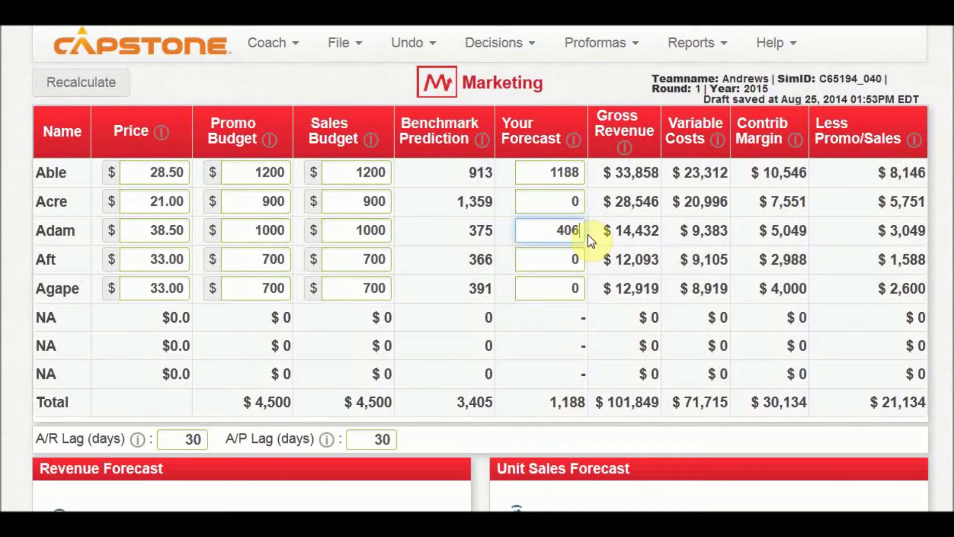
{"action": "left_click", "coordinate": [39, 80]}
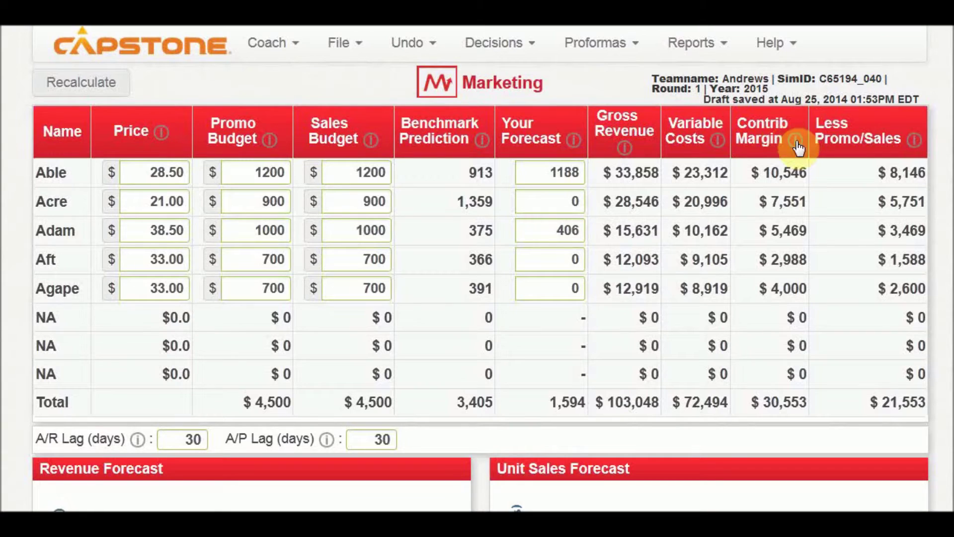
Compare the contribution margins of Adam and Able in the Marketing decisions
{"action": "left_click_drag", "start_coordinate": [770, 230], "coordinate": [807, 234]}
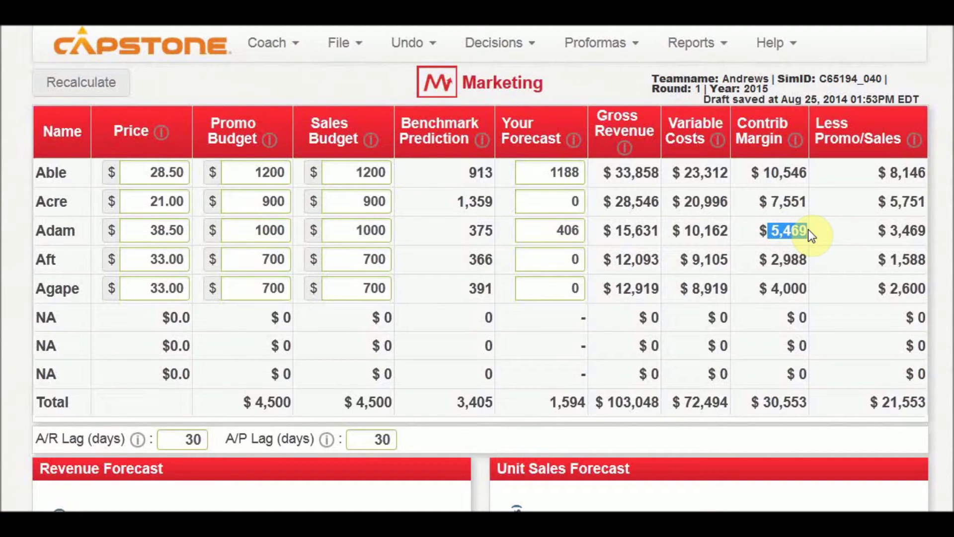
{"action": "left_click", "coordinate": [763, 172]}
{"action": "left_click_drag", "start_coordinate": [763, 172], "coordinate": [815, 180]}
{"action": "left_click", "coordinate": [815, 182]}
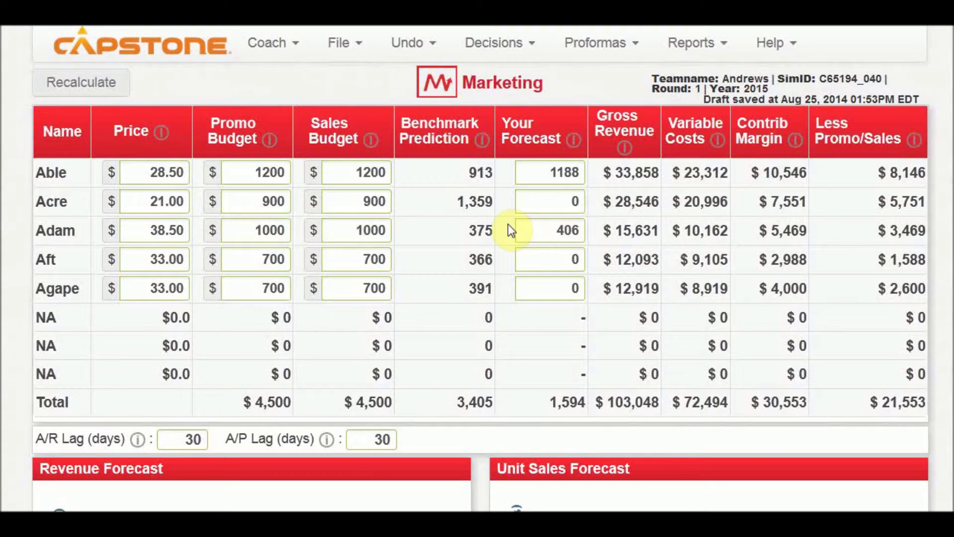
View the Courier's High End segment top products once more, and open the Production decisions
{"action": "key", "text": "alt+Tab"}
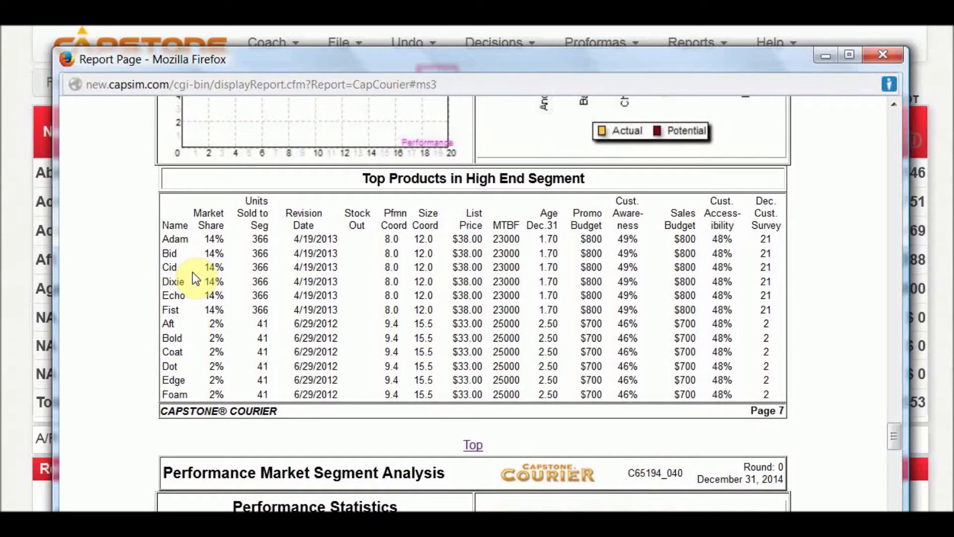
{"action": "left_click", "coordinate": [427, 31]}
{"action": "left_click", "coordinate": [499, 58]}
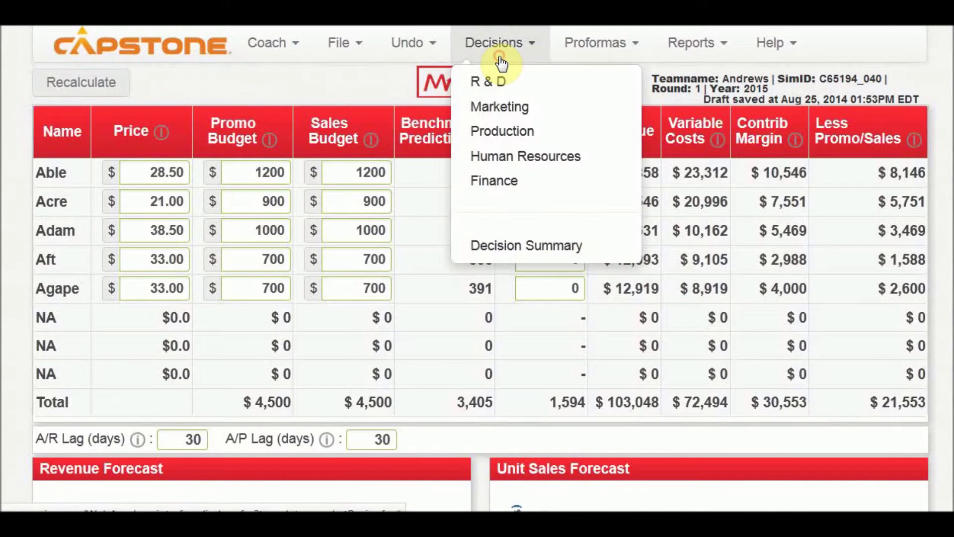
{"action": "left_click", "coordinate": [510, 130]}
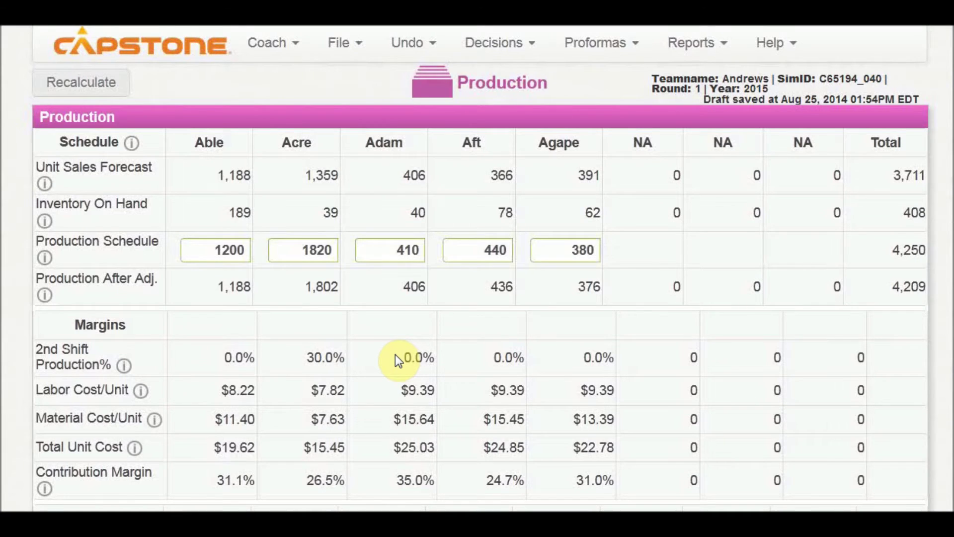
Examine Adam's production after adjustment and second-shift percentage, and compare the labor cost per unit of Adam, Aft and Agape
{"action": "scroll", "coordinate": [396, 354], "scroll_direction": "down", "scroll_amount": 2}
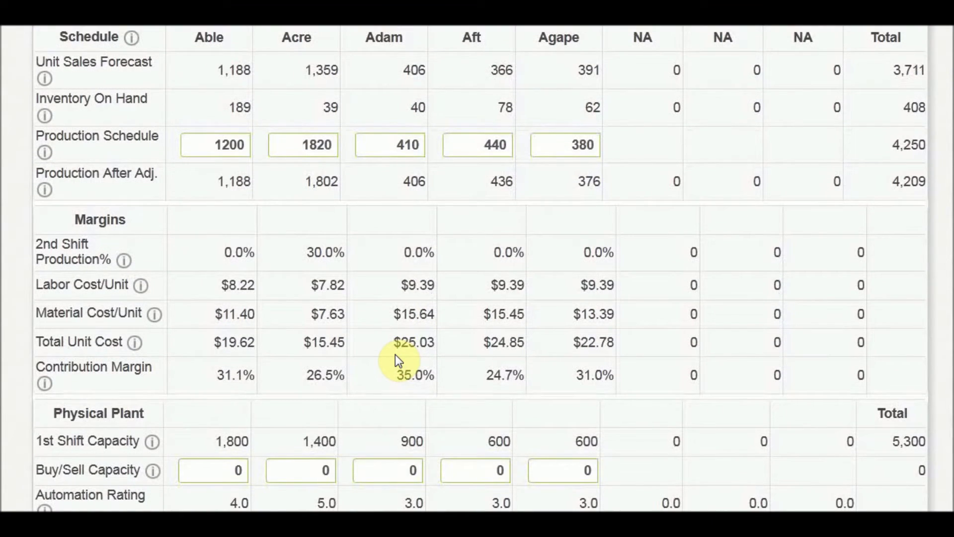
{"action": "scroll", "coordinate": [395, 354], "scroll_direction": "up", "scroll_amount": 2}
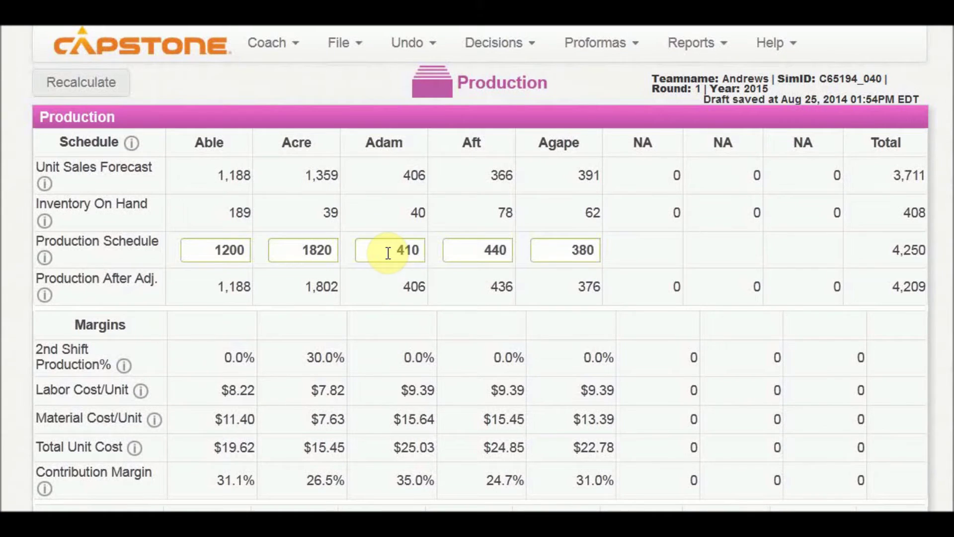
{"action": "double_click", "coordinate": [407, 288]}
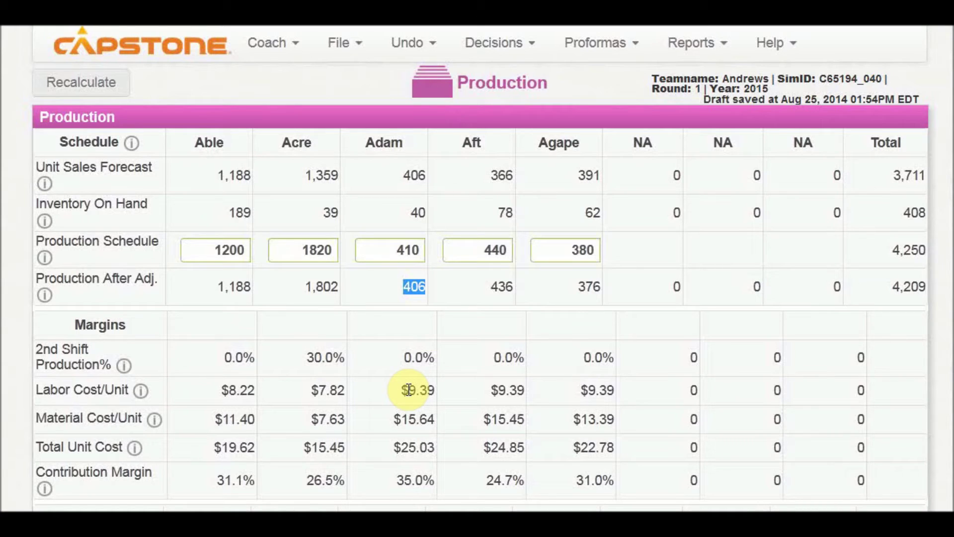
{"action": "left_click_drag", "start_coordinate": [407, 389], "coordinate": [435, 391]}
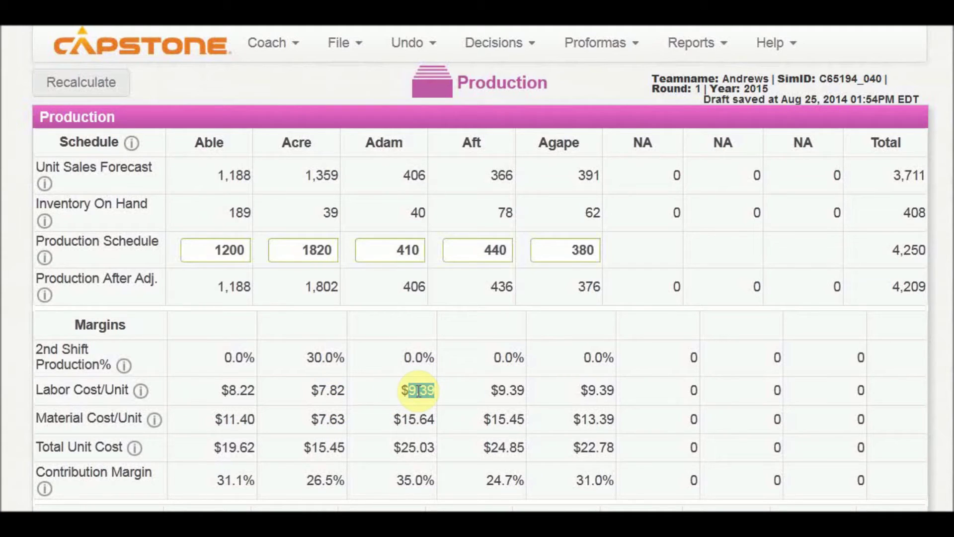
{"action": "left_click", "coordinate": [408, 358]}
{"action": "left_click_drag", "start_coordinate": [407, 391], "coordinate": [614, 391]}
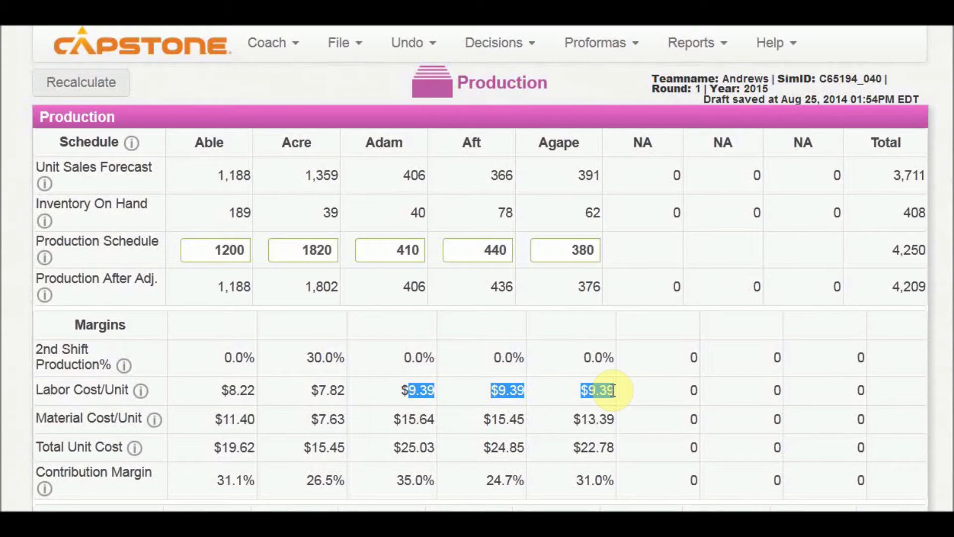
Check Adam's production after adjustment and compare the labor cost per unit of Able and Acre
{"action": "left_click", "coordinate": [613, 391]}
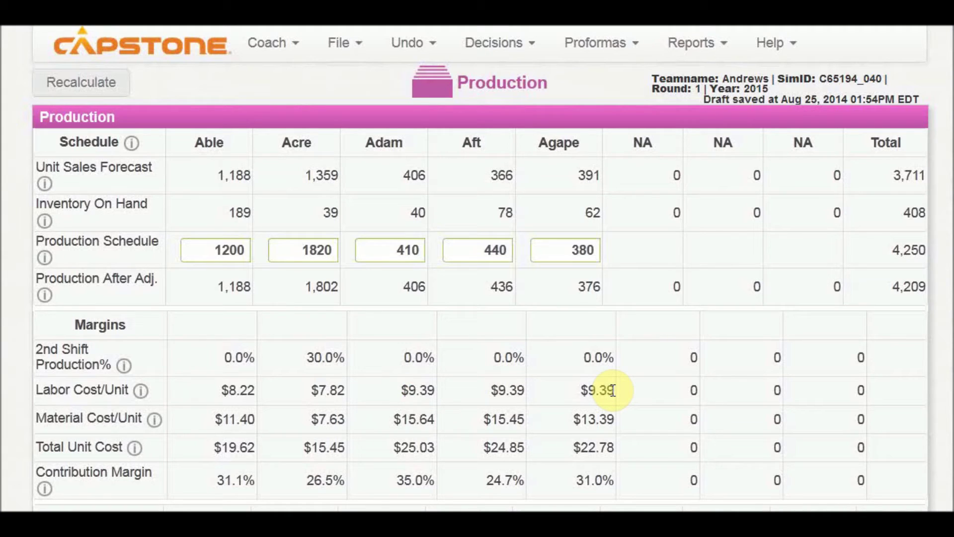
{"action": "left_click_drag", "start_coordinate": [401, 291], "coordinate": [423, 288]}
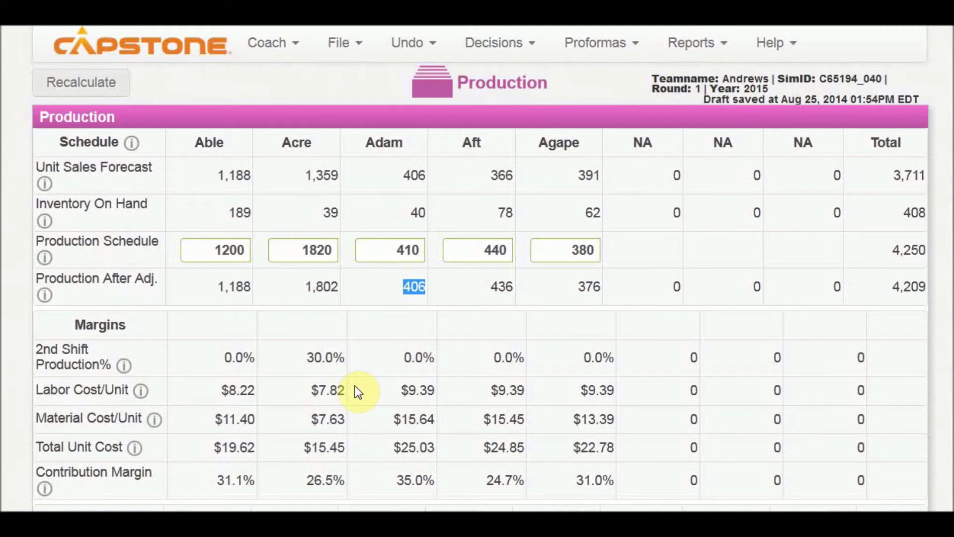
{"action": "left_click_drag", "start_coordinate": [346, 389], "coordinate": [221, 390]}
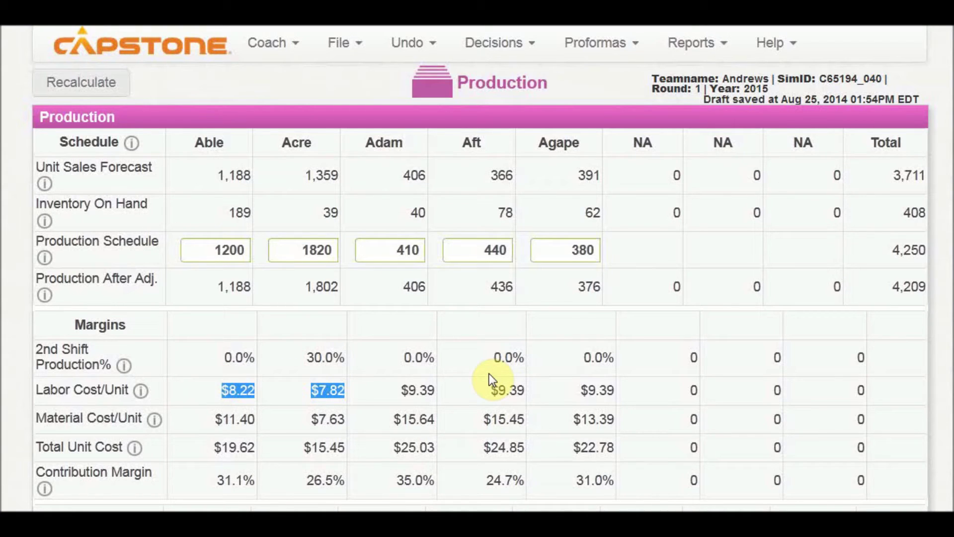
Open the Marketing decisions and examine the Unit Sales Forecast chart's segment breakdown for Acre, Agape and Adam
{"action": "left_click", "coordinate": [491, 50]}
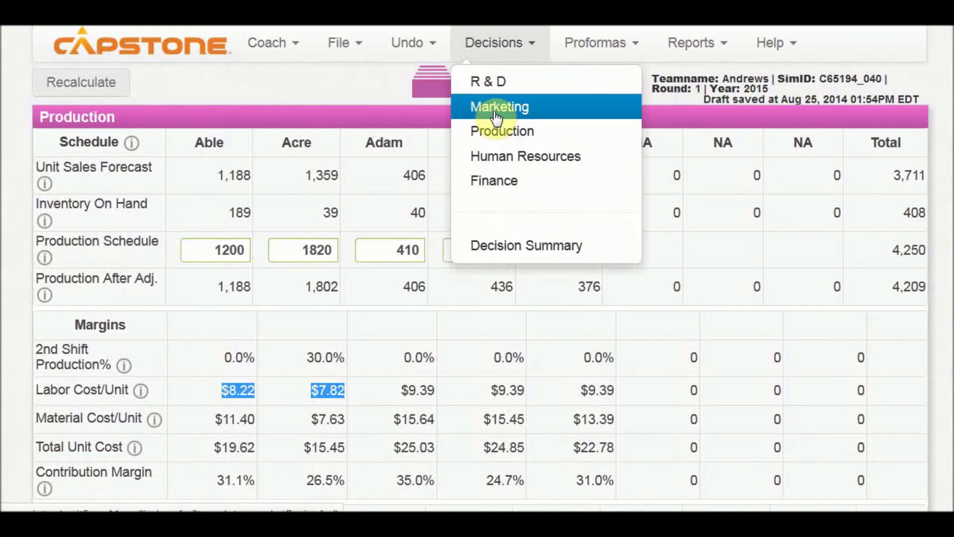
{"action": "left_click", "coordinate": [497, 109]}
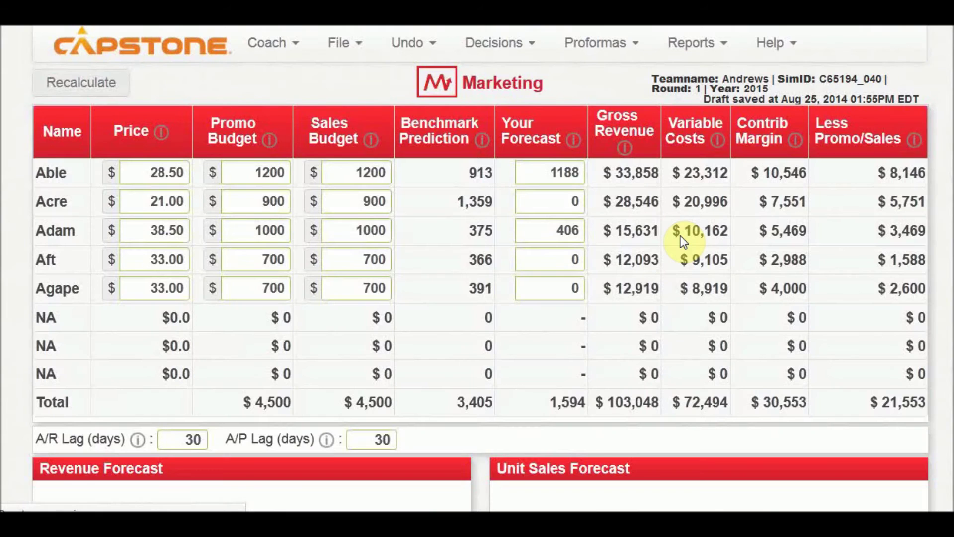
{"action": "scroll", "coordinate": [680, 235], "scroll_direction": "down", "scroll_amount": 2}
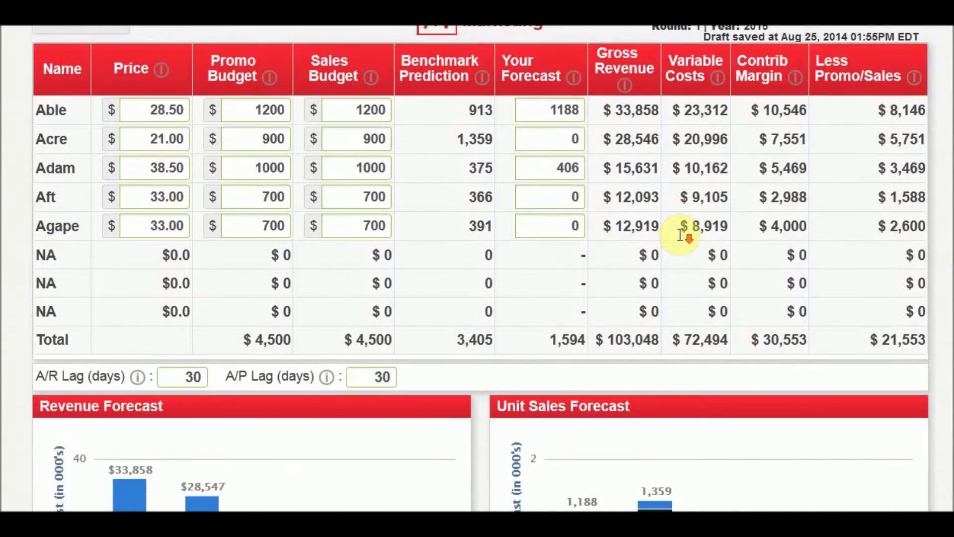
{"action": "scroll", "coordinate": [681, 236], "scroll_direction": "down", "scroll_amount": 4}
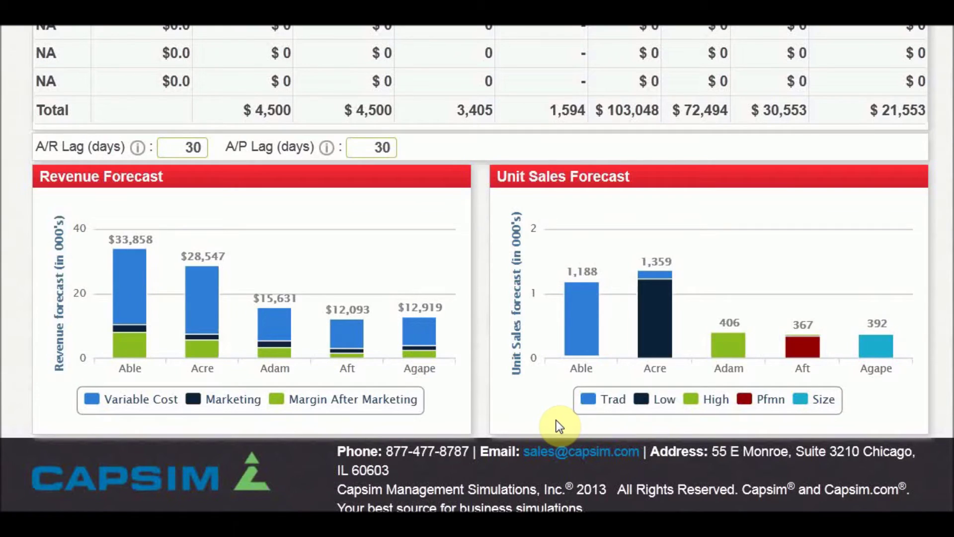
{"action": "mouse_move", "coordinate": [651, 321]}
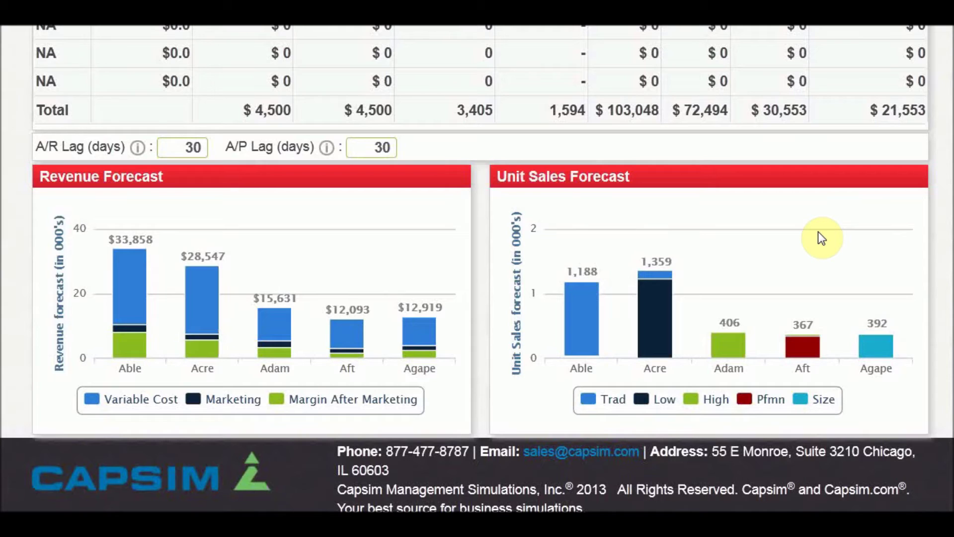
{"action": "mouse_move", "coordinate": [869, 342]}
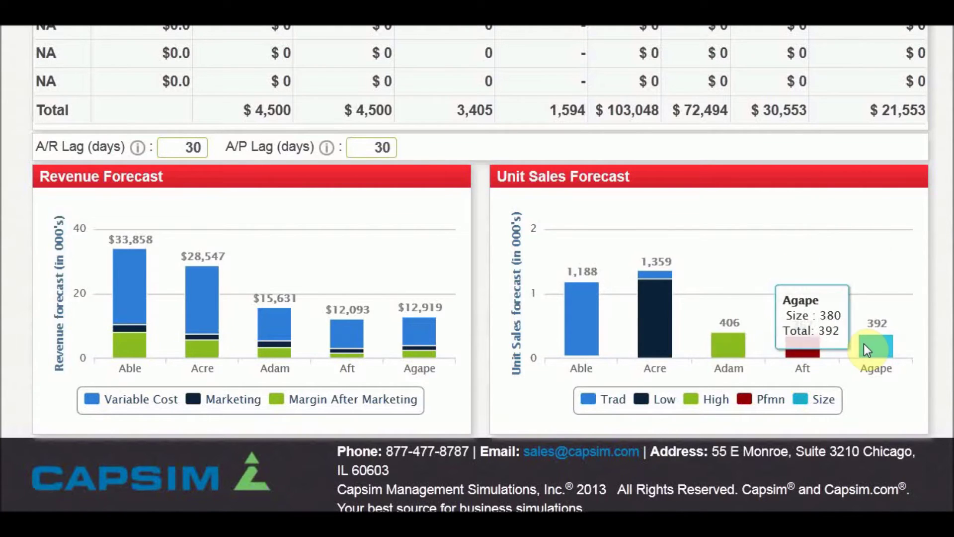
{"action": "scroll", "coordinate": [867, 247], "scroll_direction": "up", "scroll_amount": 2}
{"action": "scroll", "coordinate": [867, 247], "scroll_direction": "down", "scroll_amount": 2}
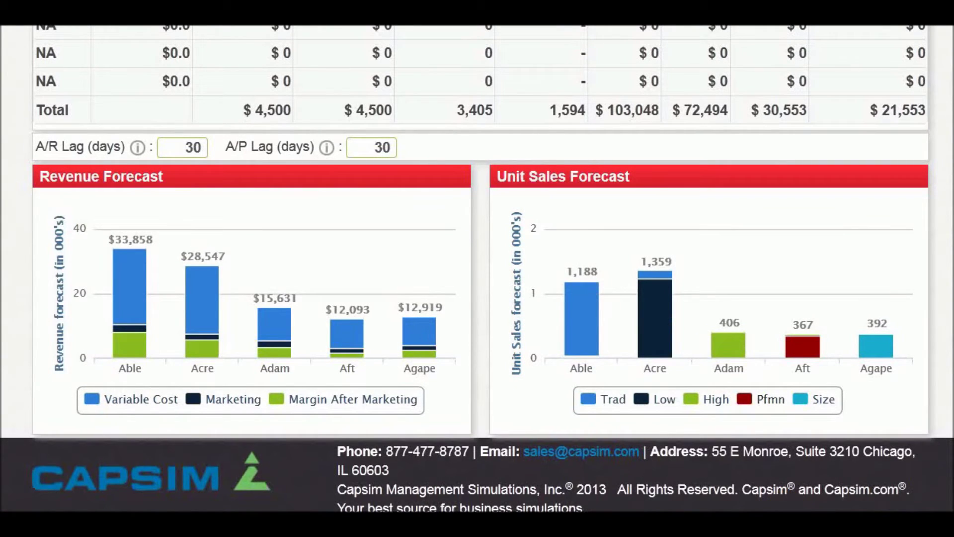
{"action": "mouse_move", "coordinate": [719, 336]}
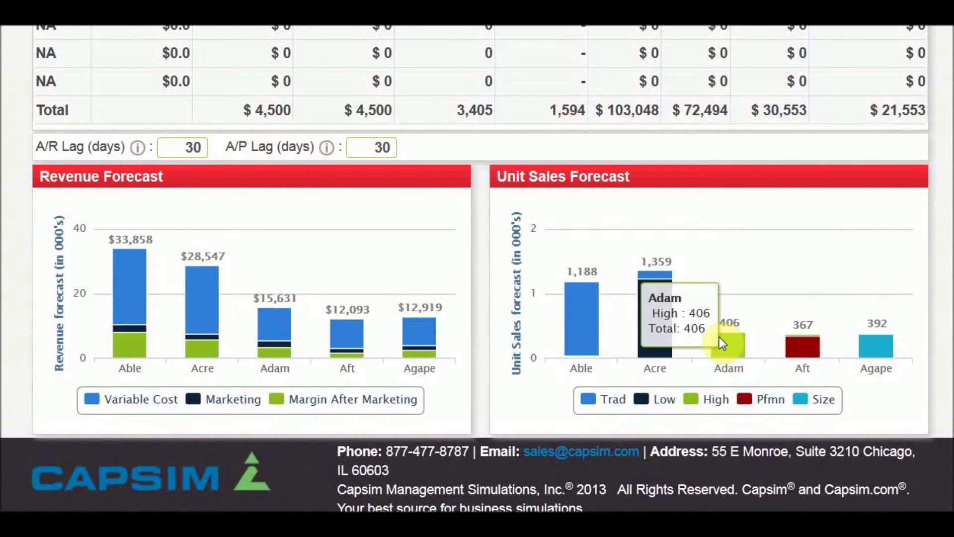
Compare the Courier's top products in the High End segment with the forecast bars of Adam and Aft
{"action": "key", "text": "alt+Tab"}
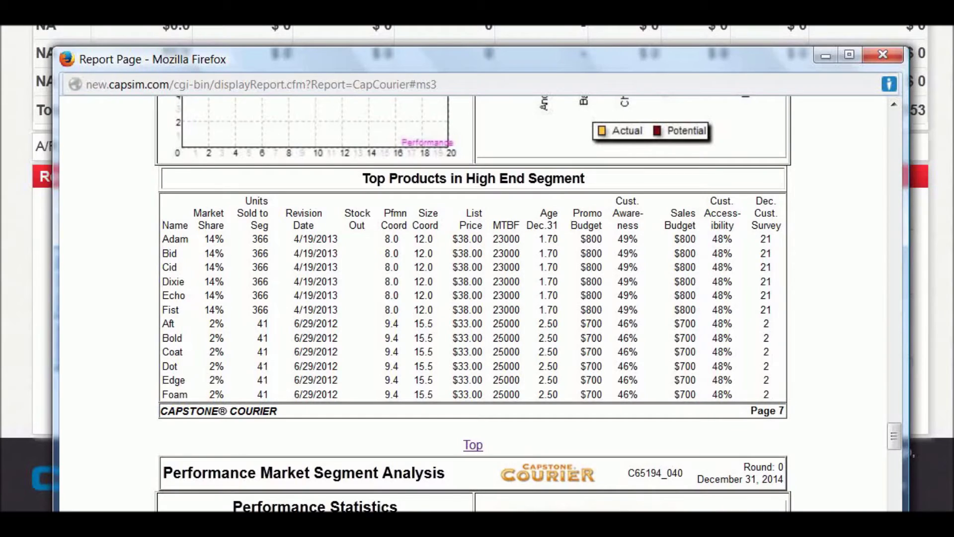
{"action": "left_click", "coordinate": [930, 359]}
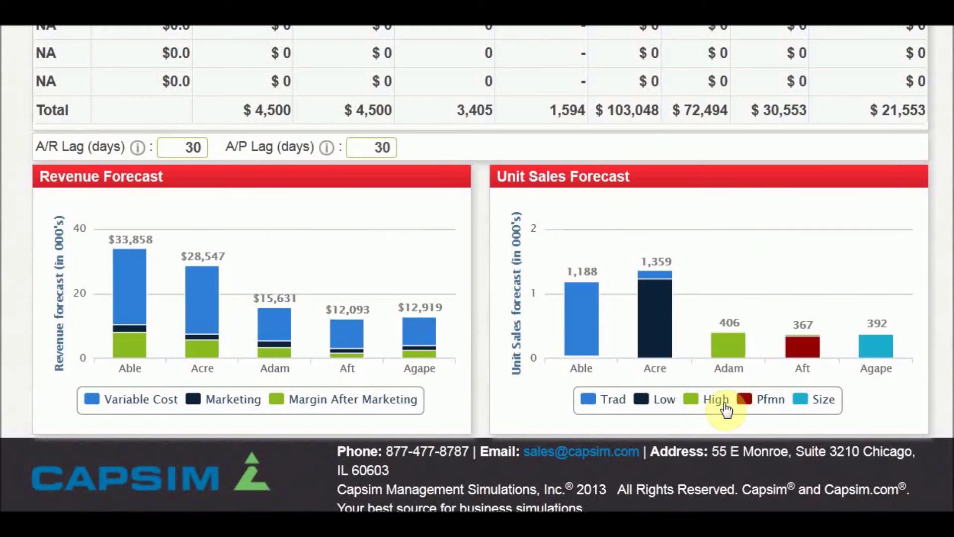
{"action": "mouse_move", "coordinate": [742, 343]}
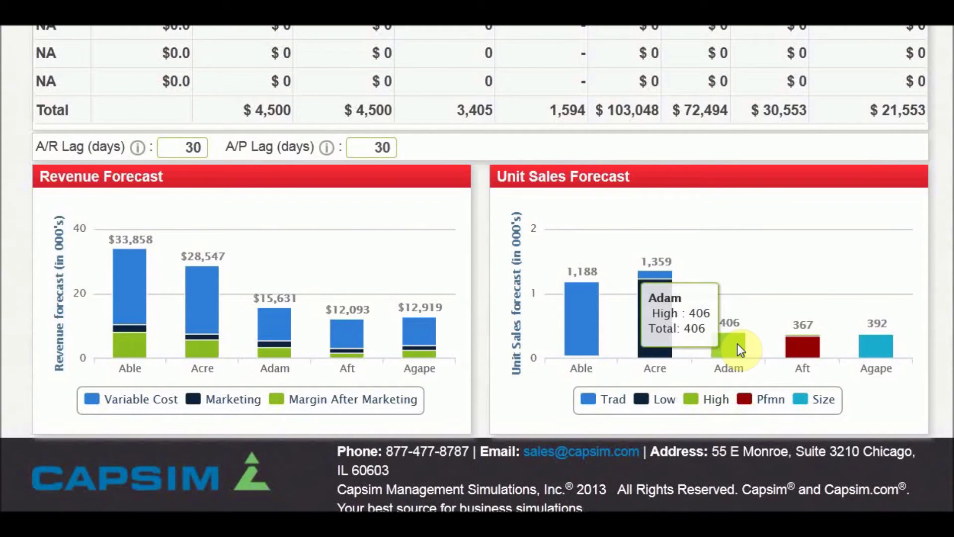
{"action": "mouse_move", "coordinate": [800, 353]}
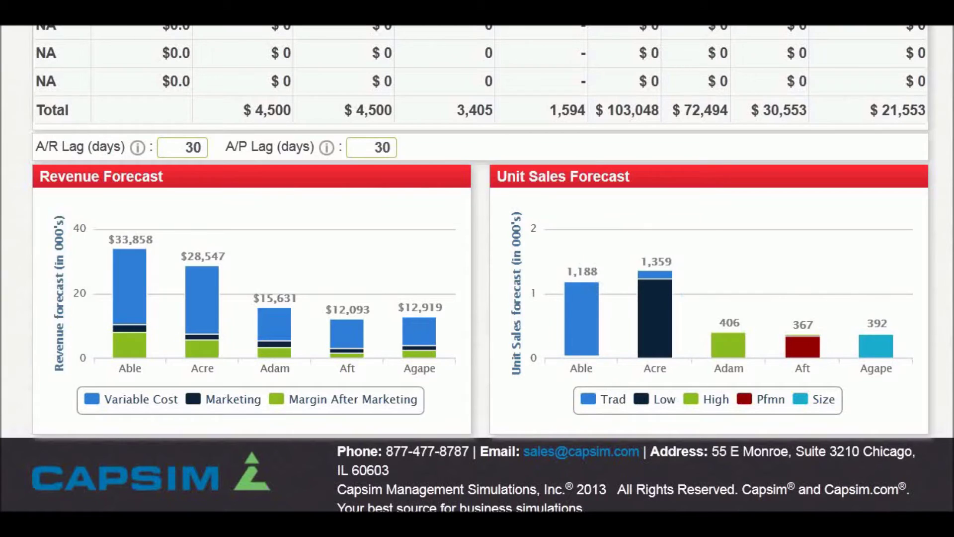
{"action": "scroll", "coordinate": [646, 323], "scroll_direction": "up", "scroll_amount": 2}
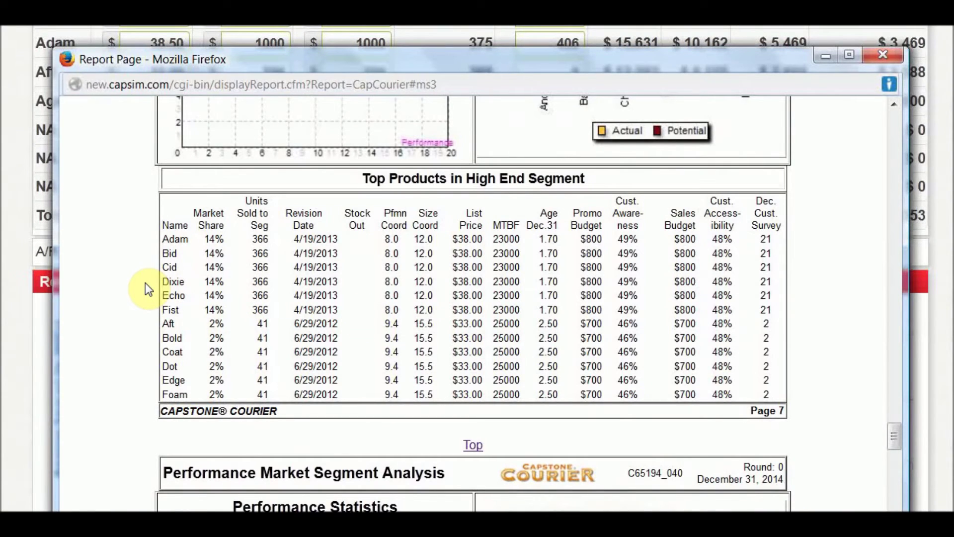
{"action": "left_click", "coordinate": [11, 368]}
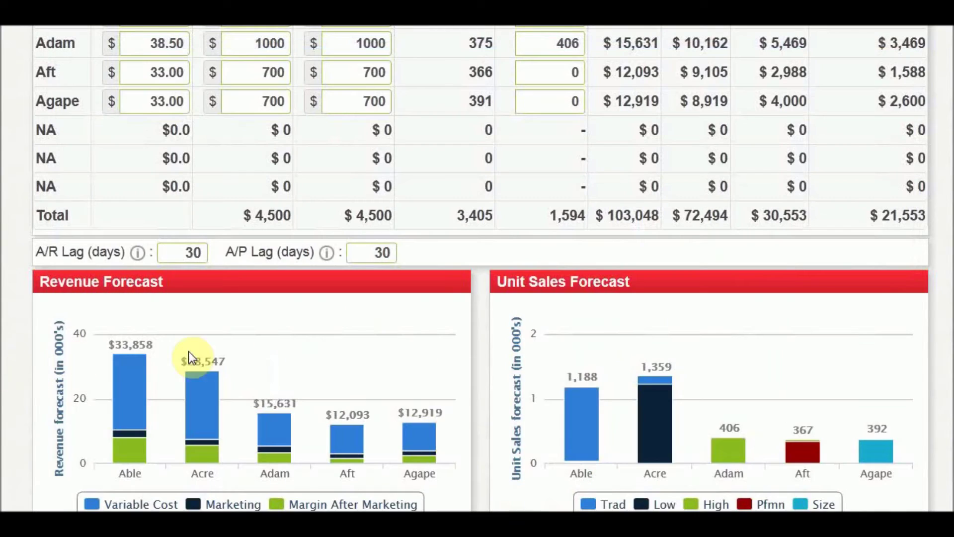
{"action": "scroll", "coordinate": [526, 402], "scroll_direction": "up", "scroll_amount": 3}
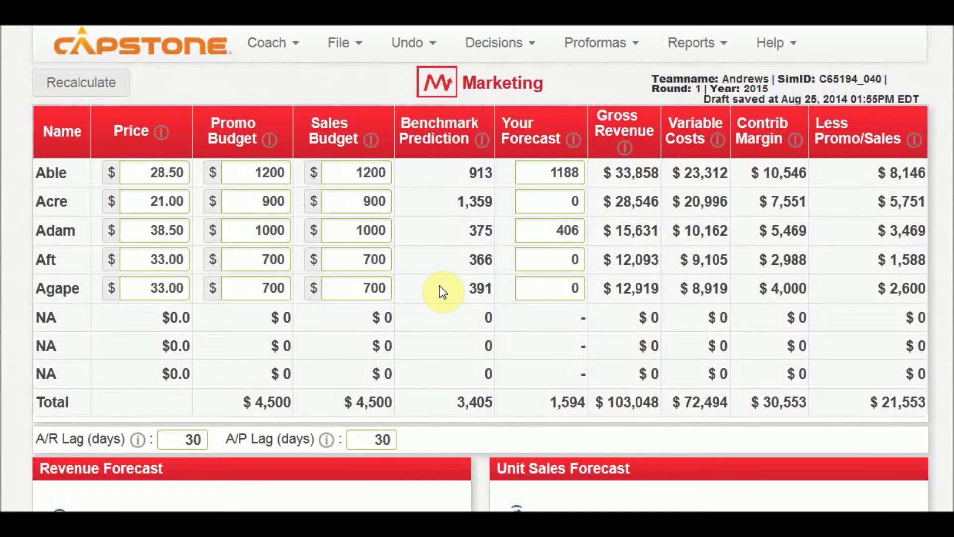
Open the Production decisions and examine Acre's second-shift production percentage
{"action": "left_click", "coordinate": [484, 43]}
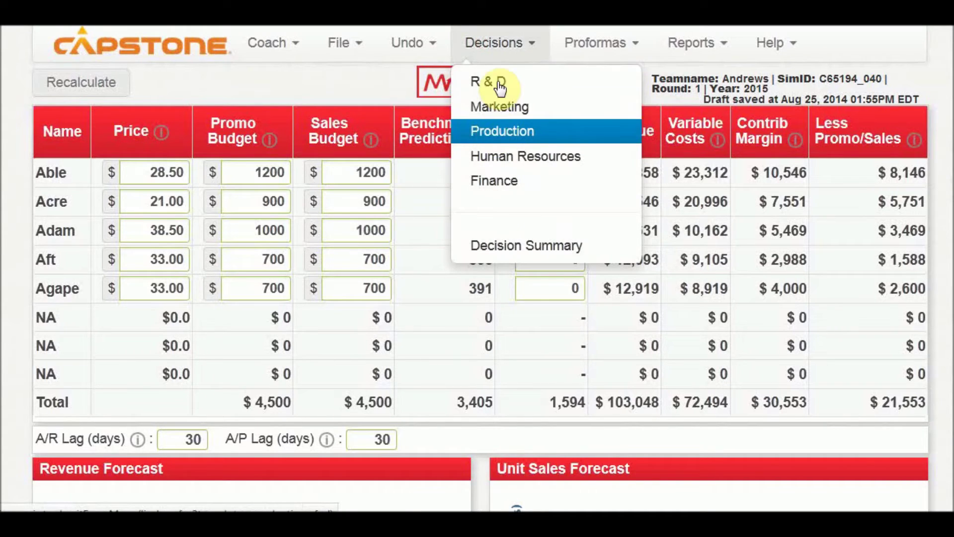
{"action": "left_click", "coordinate": [341, 44]}
{"action": "left_click", "coordinate": [481, 39]}
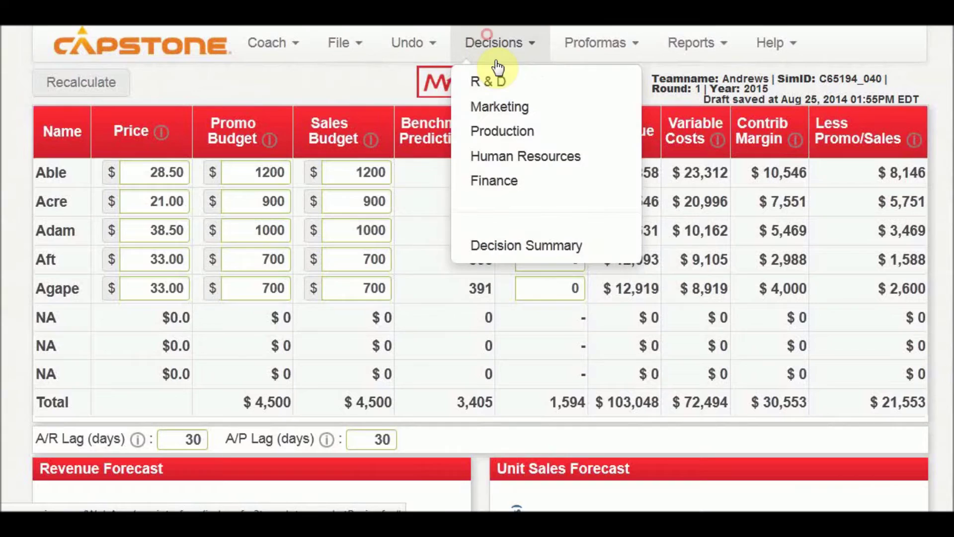
{"action": "left_click", "coordinate": [487, 131]}
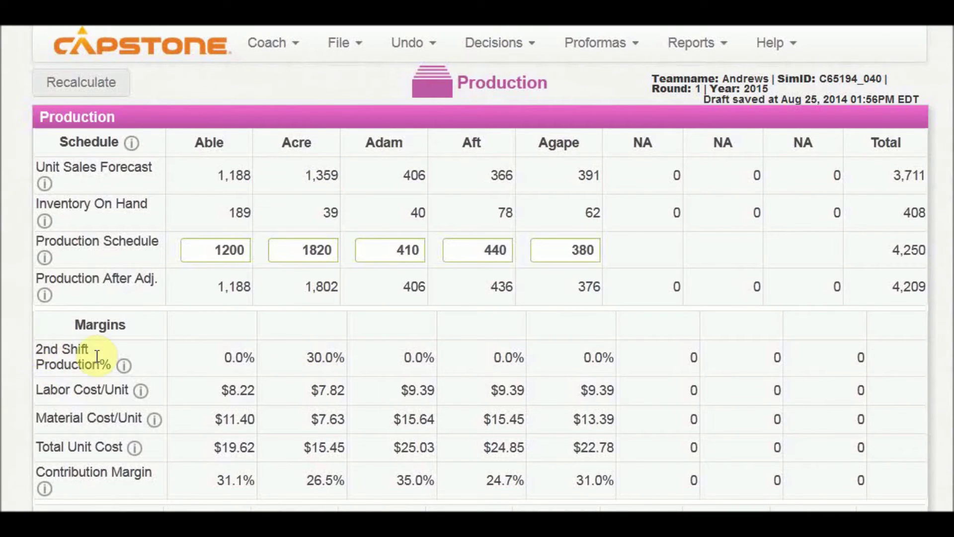
{"action": "left_click", "coordinate": [320, 358]}
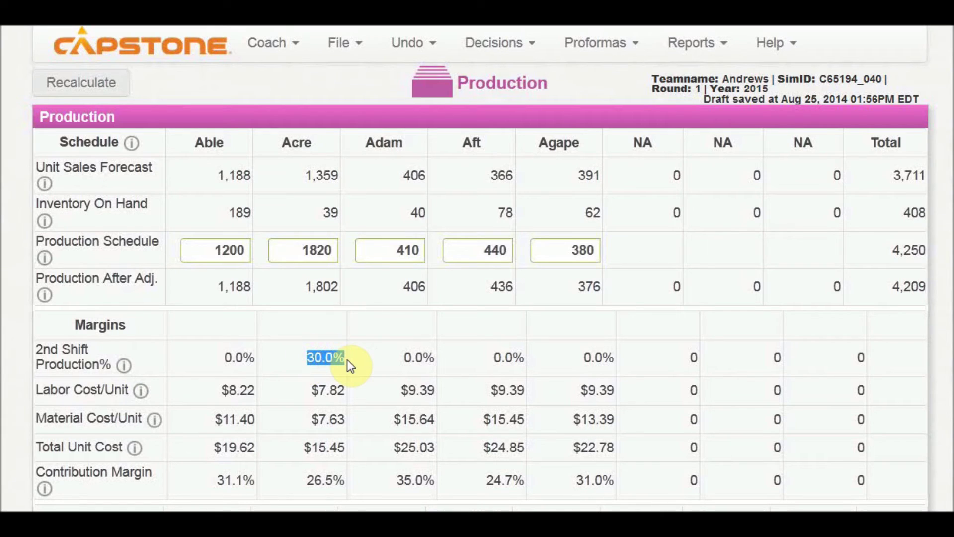
{"action": "left_click_drag", "start_coordinate": [347, 359], "coordinate": [303, 356]}
{"action": "left_click", "coordinate": [303, 360]}
Set Acre's production schedule to 1520 and recalculate
{"action": "double_click", "coordinate": [313, 249]}
{"action": "left_click", "coordinate": [313, 249]}
{"action": "left_click_drag", "start_coordinate": [310, 248], "coordinate": [318, 248]}
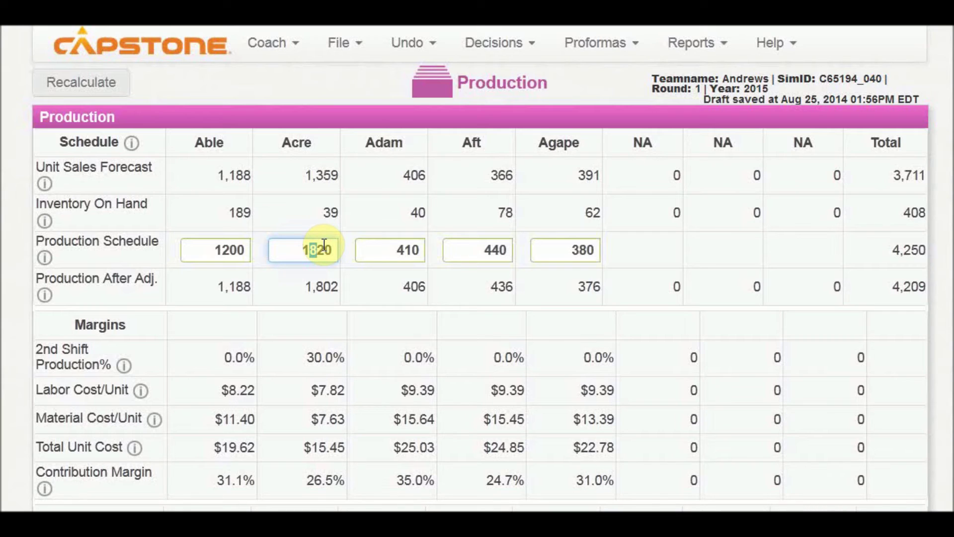
{"action": "type", "text": "5"}
{"action": "left_click", "coordinate": [84, 93]}
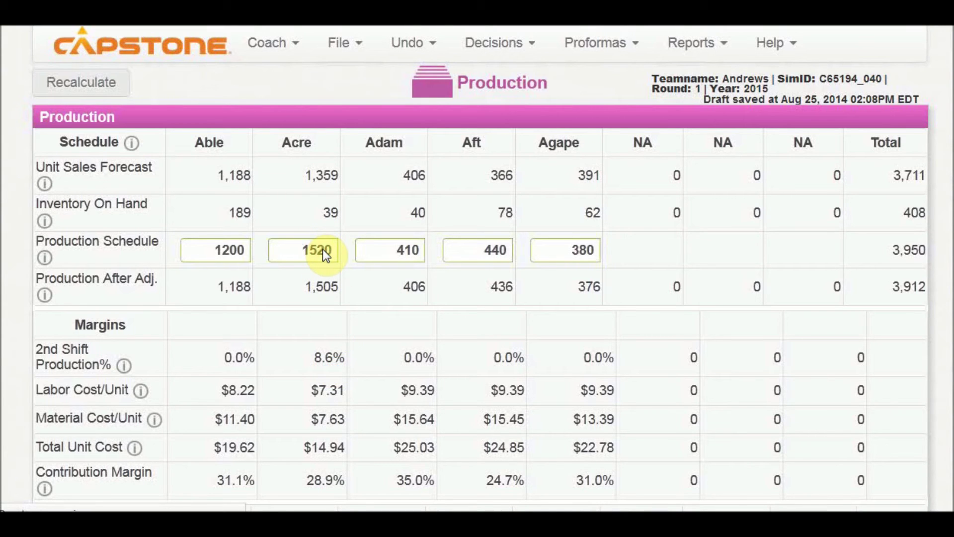
Lower Acre's production schedule to 1420 and recalculate the production figures
{"action": "scroll", "coordinate": [319, 253], "scroll_direction": "down", "scroll_amount": 3}
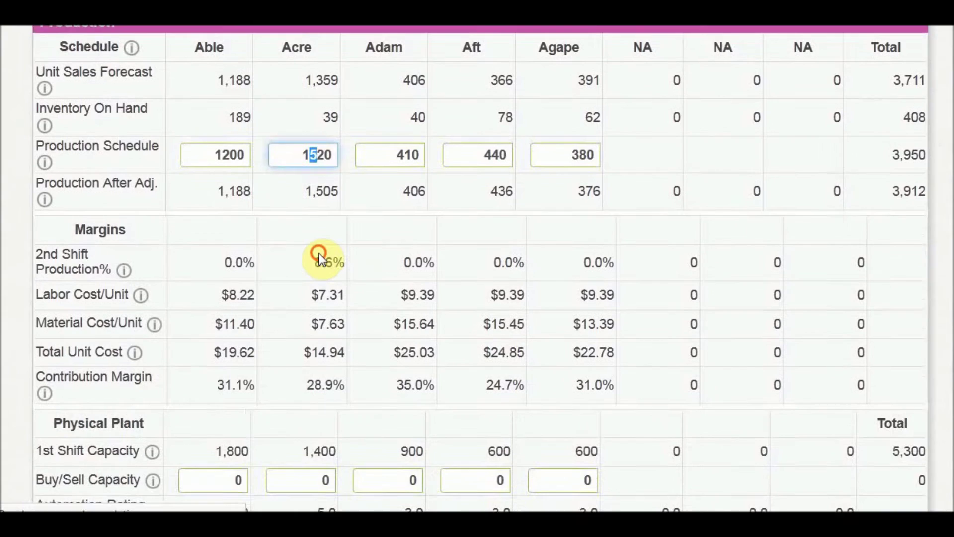
{"action": "scroll", "coordinate": [319, 253], "scroll_direction": "up", "scroll_amount": 3}
{"action": "scroll", "coordinate": [319, 246], "scroll_direction": "up", "scroll_amount": 1}
{"action": "left_click", "coordinate": [313, 251]}
{"action": "type", "text": "4"}
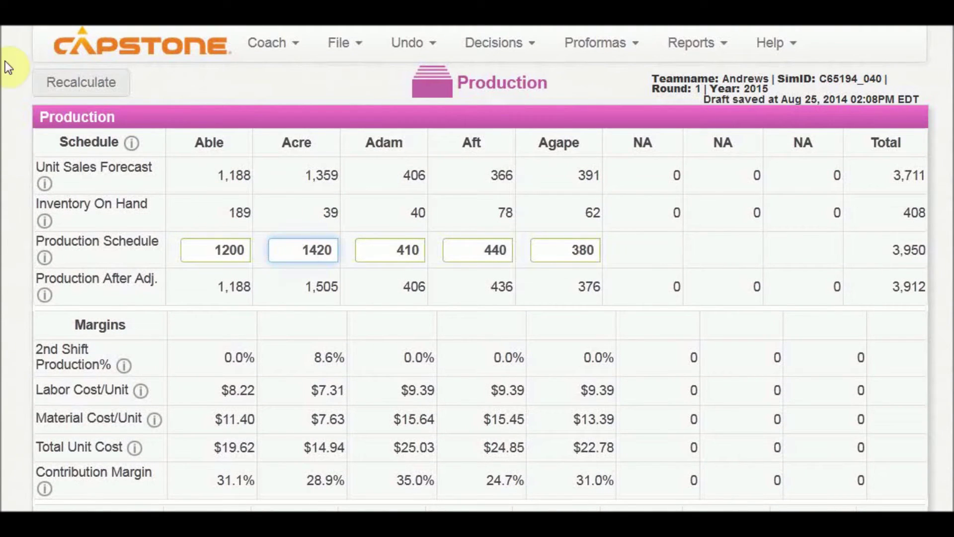
{"action": "left_click", "coordinate": [82, 82]}
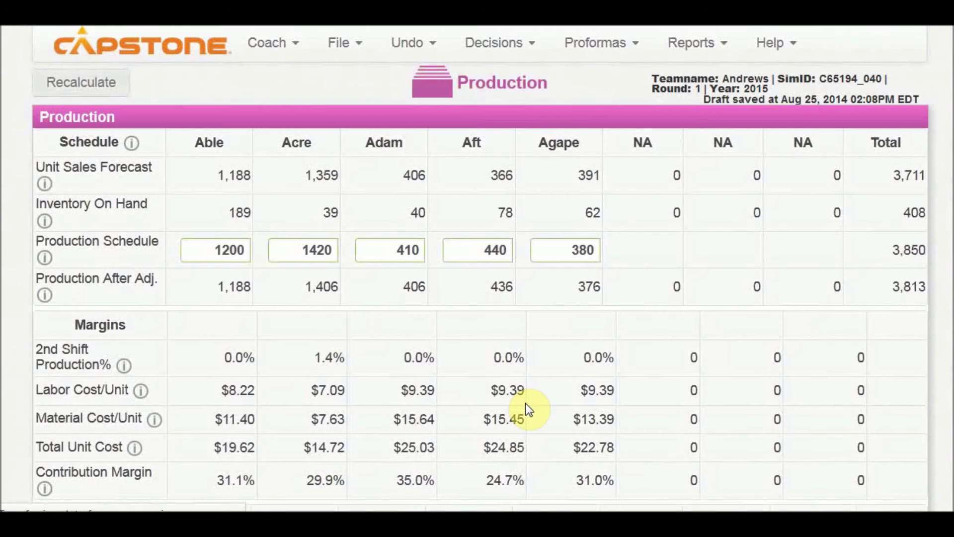
Reduce Acre's production schedule to 1400 and recalculate
{"action": "left_click_drag", "start_coordinate": [309, 250], "coordinate": [324, 249]}
{"action": "type", "text": "0"}
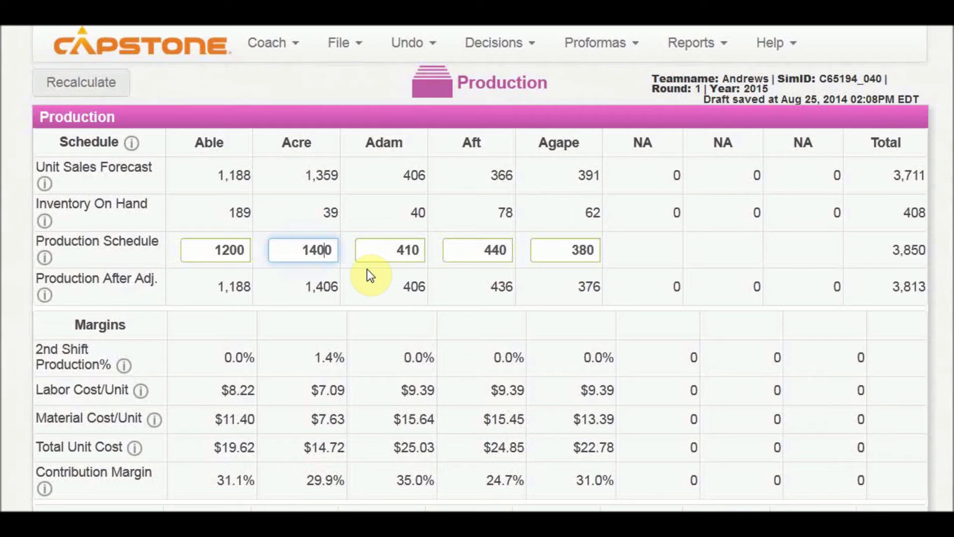
{"action": "left_click", "coordinate": [98, 81]}
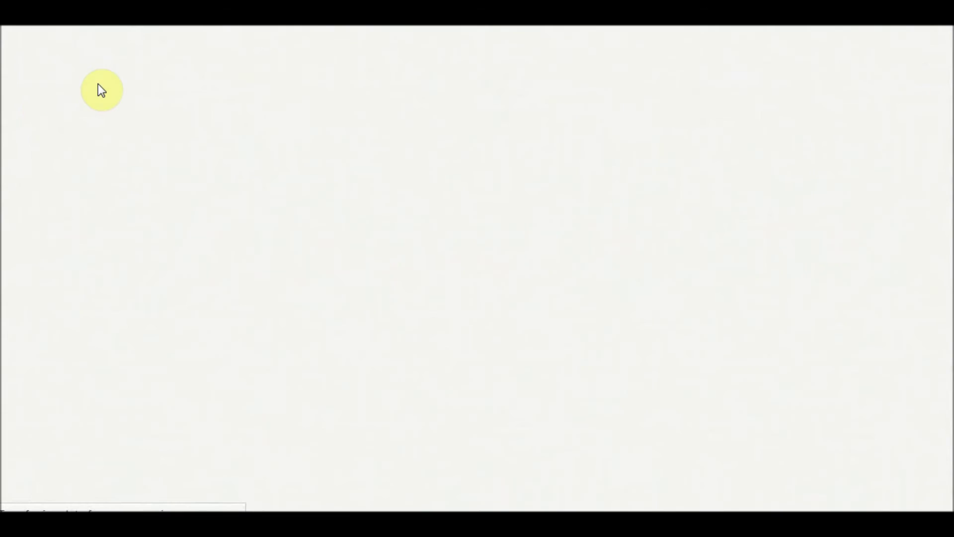
Set Acre's production schedule to 1395 and recalculate the production decisions
{"action": "left_click", "coordinate": [314, 249]}
{"action": "double_click", "coordinate": [314, 249]}
{"action": "type", "text": "1395"}
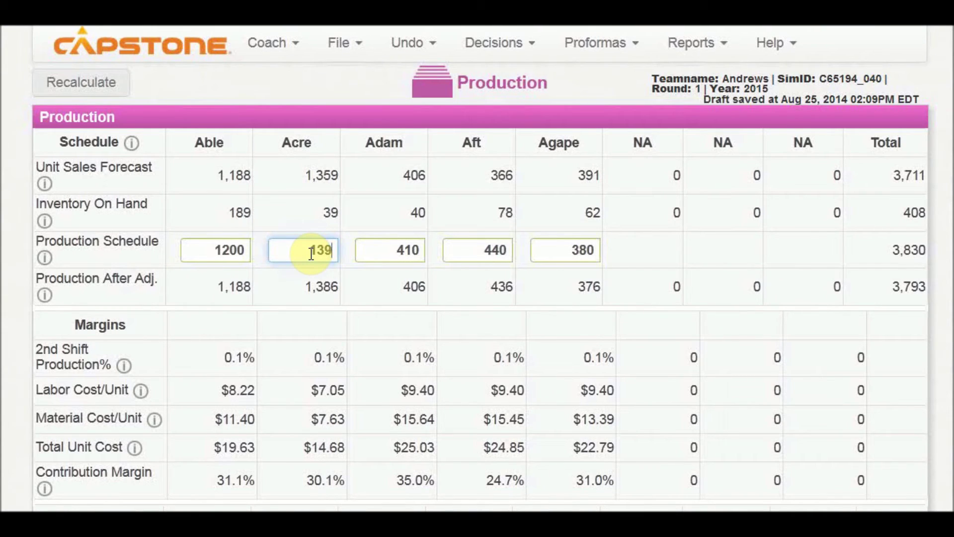
{"action": "left_click", "coordinate": [94, 87]}
{"action": "left_click", "coordinate": [94, 87]}
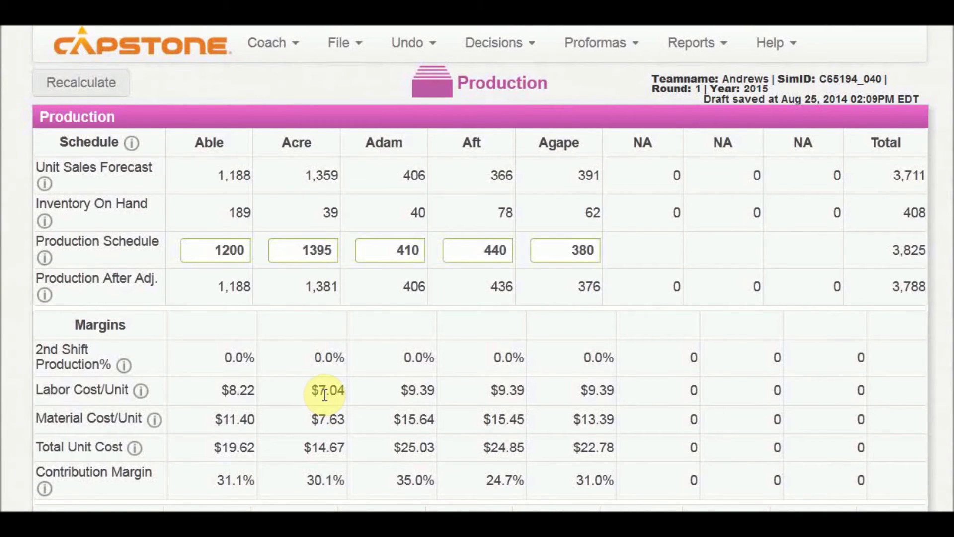
Look over the margins and physical plant figures, comparing the contribution margins of Able and Acre
{"action": "scroll", "coordinate": [325, 396], "scroll_direction": "down", "scroll_amount": 2}
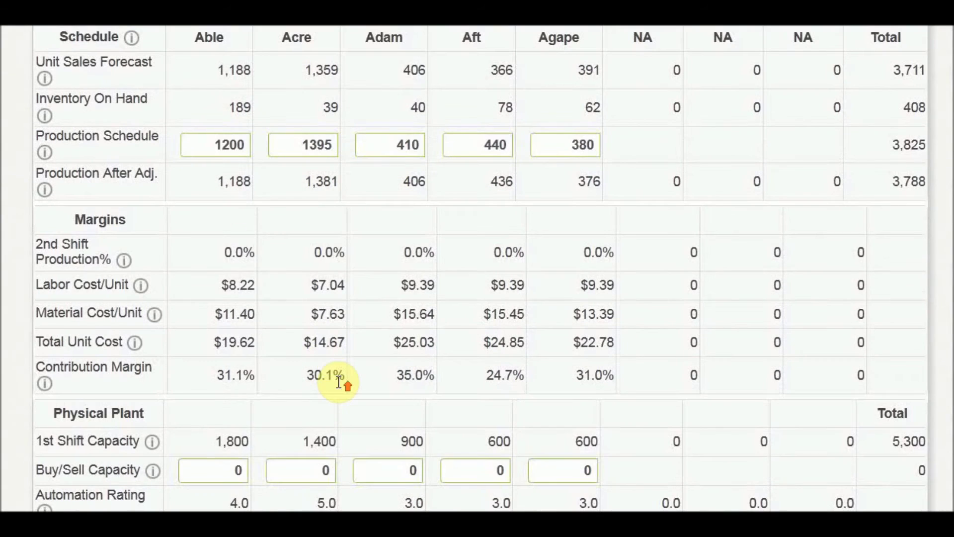
{"action": "scroll", "coordinate": [333, 382], "scroll_direction": "up", "scroll_amount": 2}
{"action": "scroll", "coordinate": [326, 377], "scroll_direction": "down", "scroll_amount": 3}
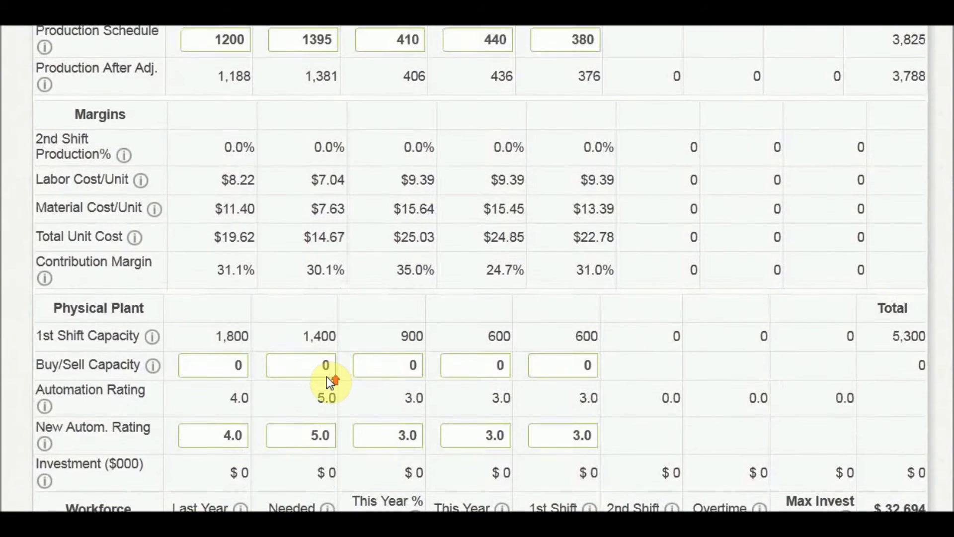
{"action": "scroll", "coordinate": [326, 376], "scroll_direction": "up", "scroll_amount": 1}
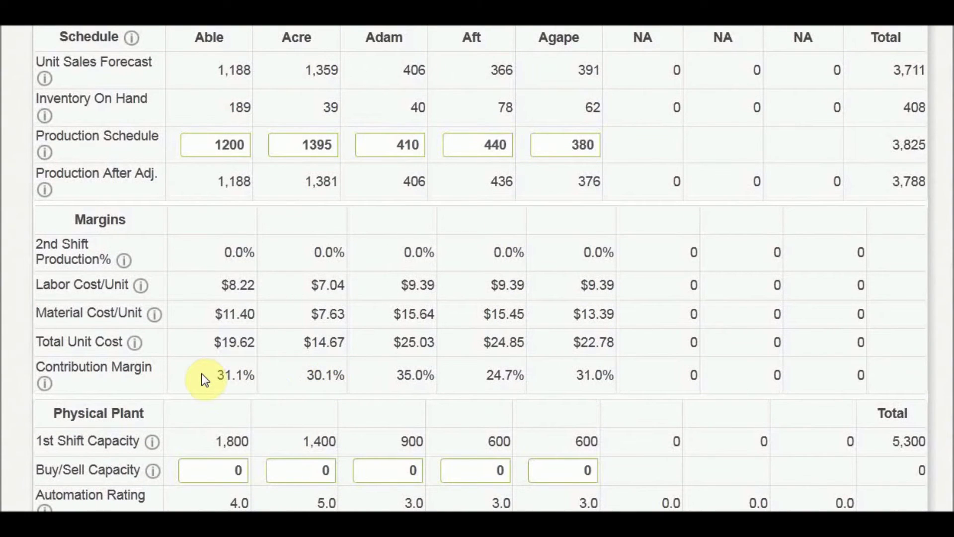
{"action": "left_click_drag", "start_coordinate": [201, 374], "coordinate": [339, 375]}
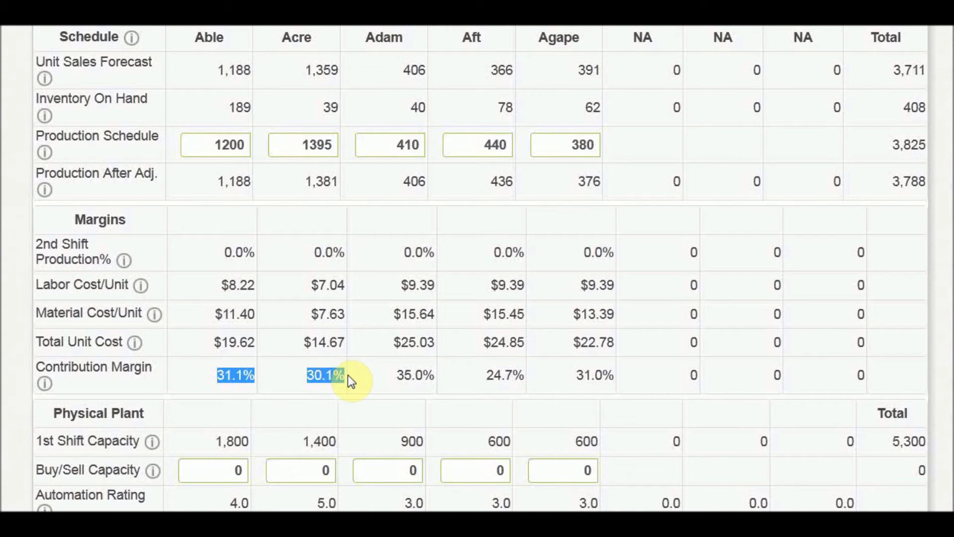
Compare Acre's contribution margin with its production after adjustment in the production schedule
{"action": "left_click", "coordinate": [345, 373]}
{"action": "scroll", "coordinate": [326, 336], "scroll_direction": "up", "scroll_amount": 2}
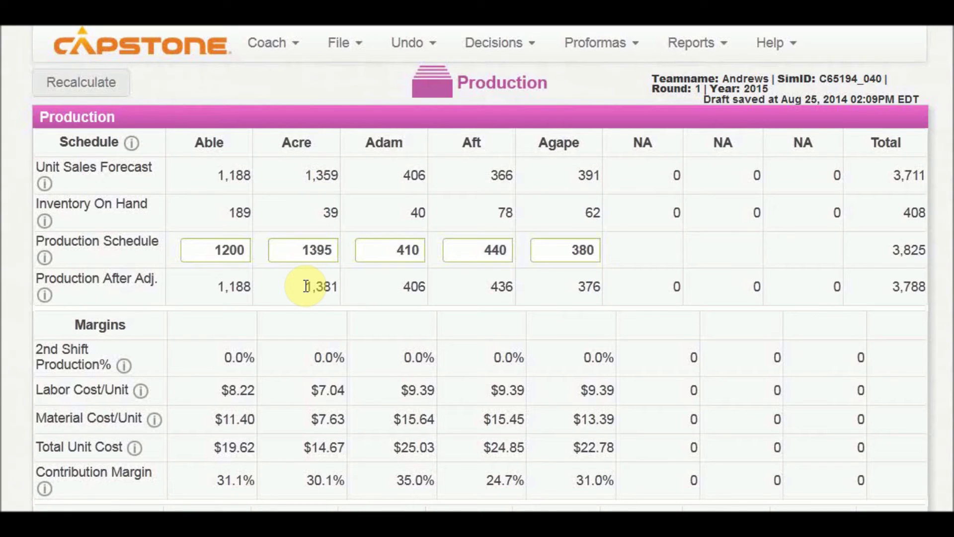
{"action": "left_click_drag", "start_coordinate": [351, 484], "coordinate": [306, 475]}
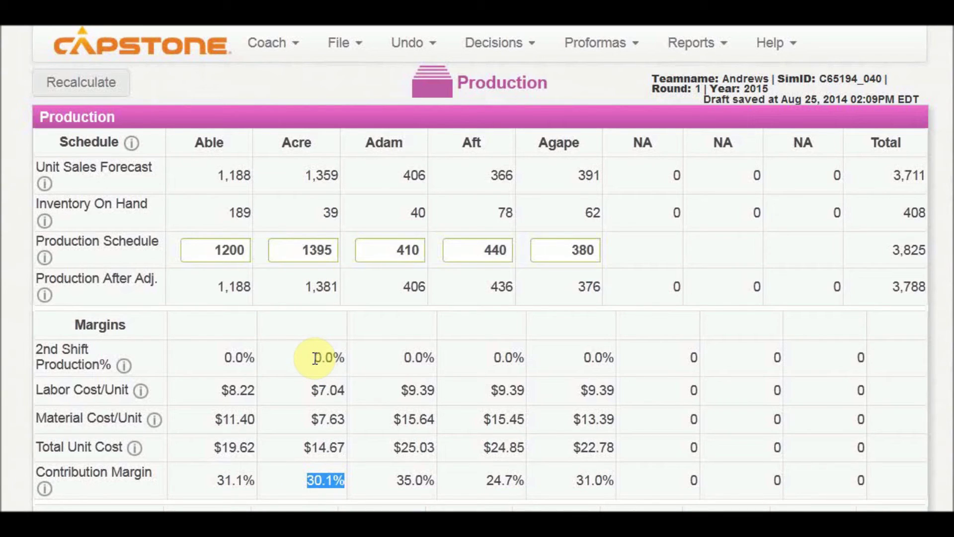
{"action": "left_click", "coordinate": [308, 482]}
{"action": "left_click", "coordinate": [307, 482]}
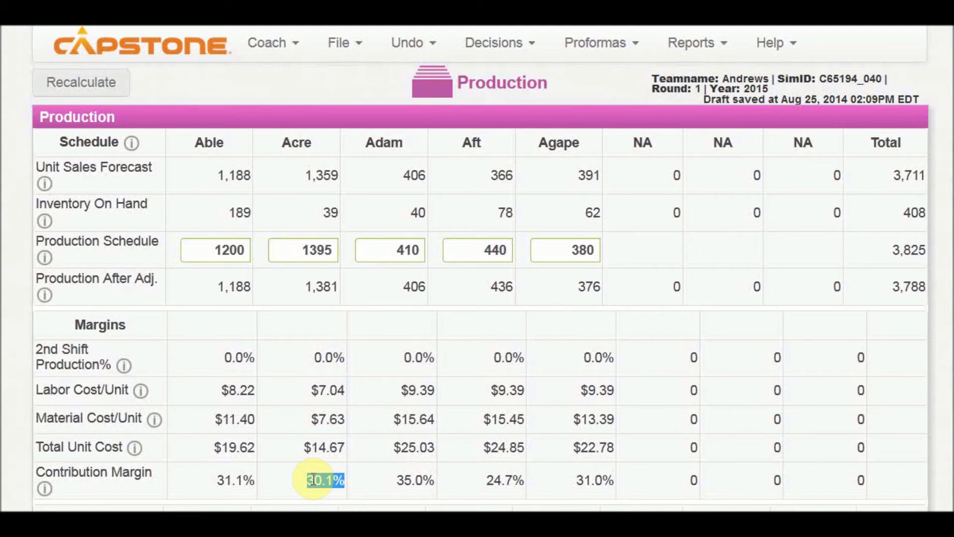
{"action": "left_click_drag", "start_coordinate": [305, 290], "coordinate": [341, 291]}
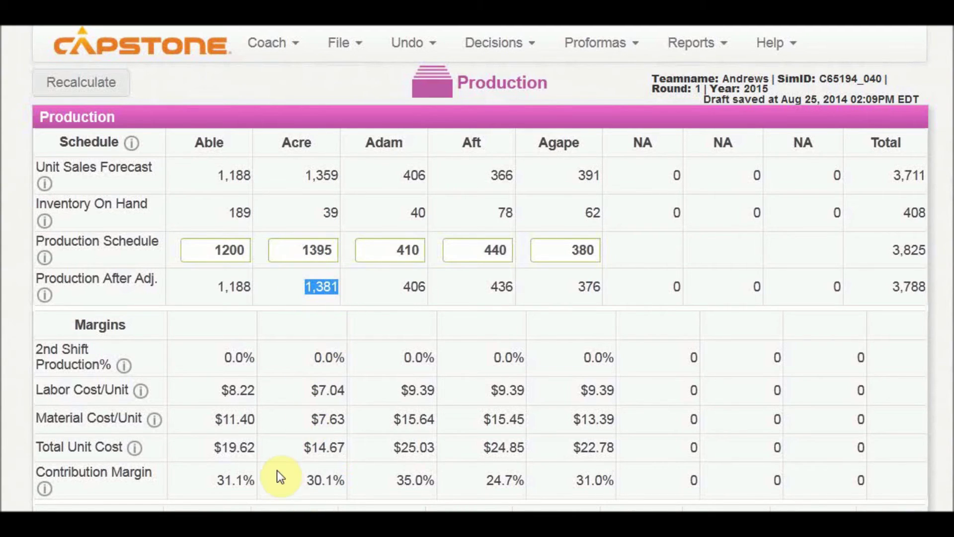
Open the Marketing decisions and review the unit sales forecasts for Acre, Aft and Agape alongside the revenue and unit sales charts
{"action": "left_click", "coordinate": [484, 47]}
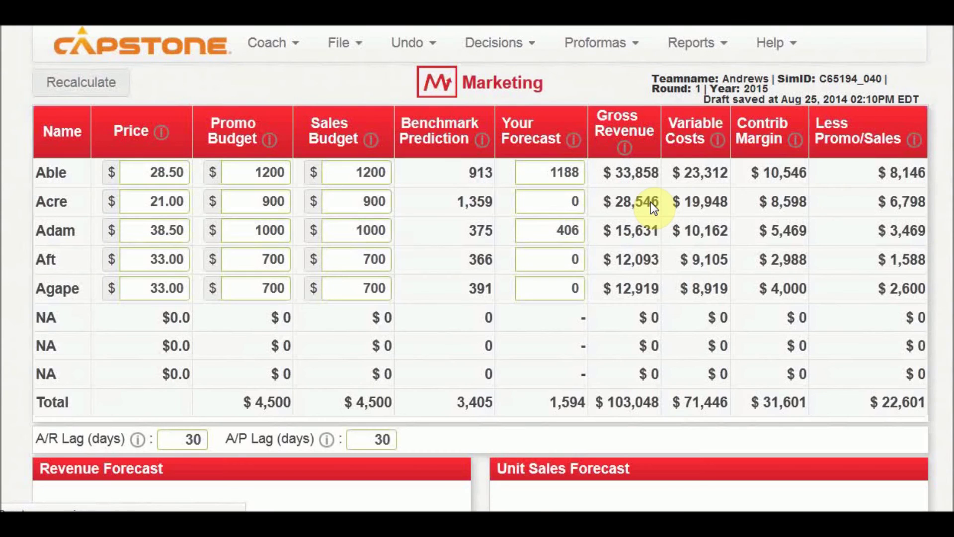
{"action": "left_click", "coordinate": [554, 194]}
{"action": "left_click", "coordinate": [554, 255]}
{"action": "left_click", "coordinate": [566, 293]}
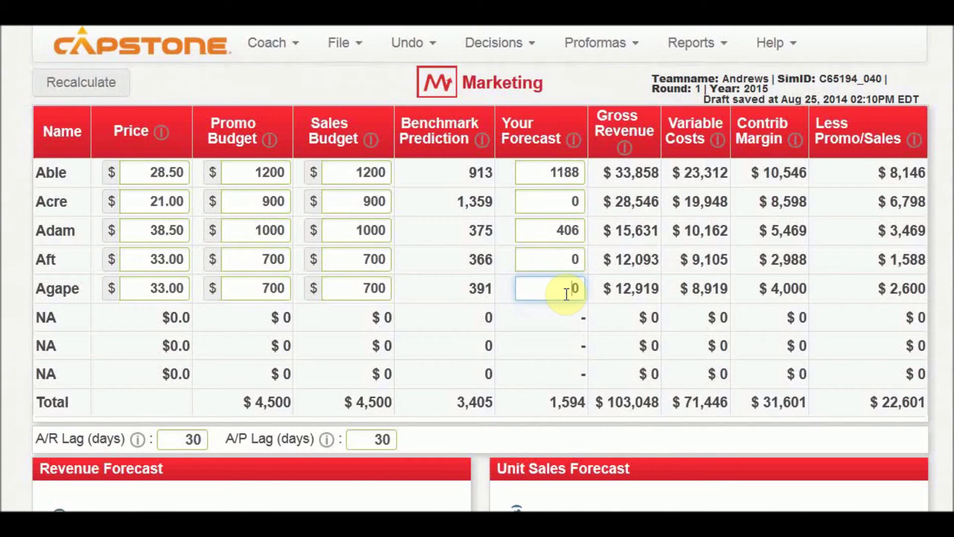
{"action": "scroll", "coordinate": [565, 295], "scroll_direction": "down", "scroll_amount": 4}
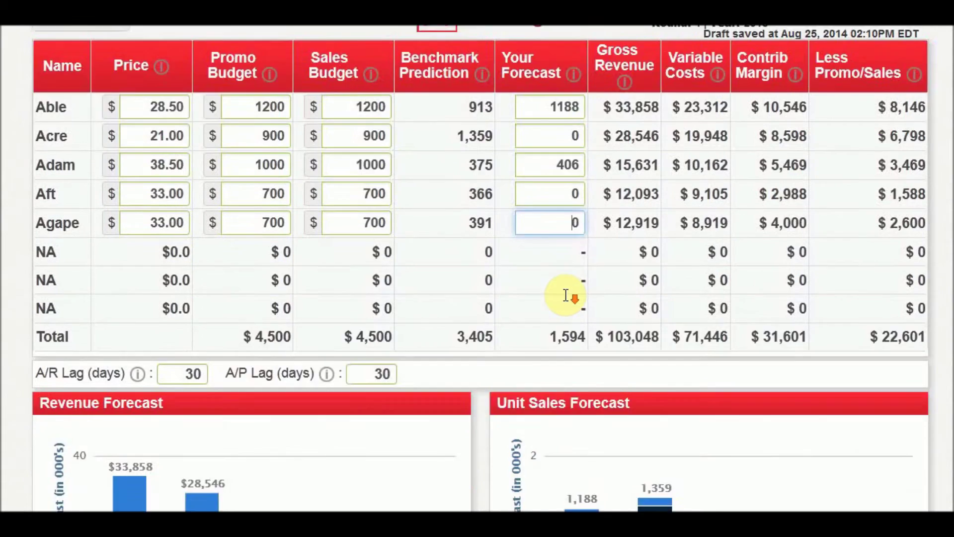
{"action": "scroll", "coordinate": [569, 301], "scroll_direction": "up", "scroll_amount": 4}
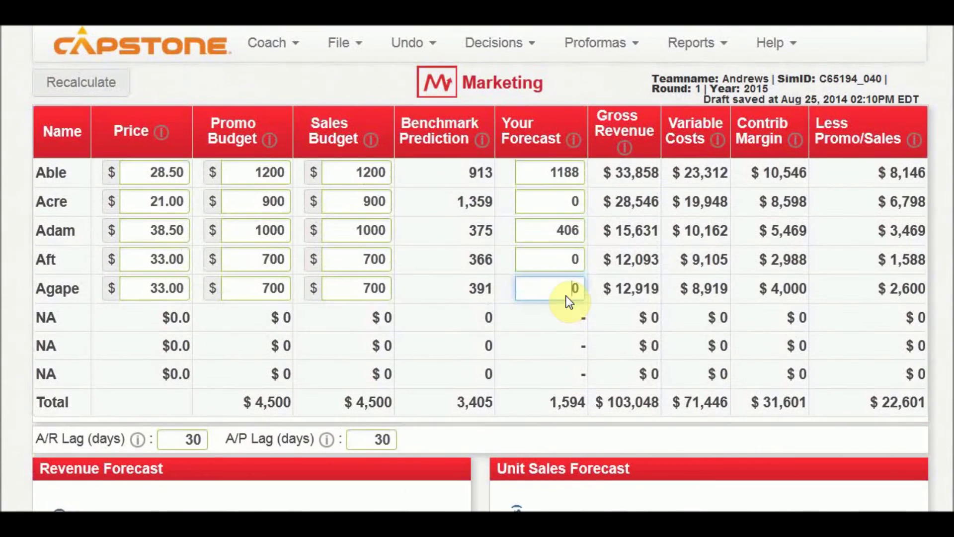
Return to the Production decisions and examine the second-shift production percentages, margins and physical plant figures
{"action": "left_click", "coordinate": [491, 40]}
{"action": "left_click", "coordinate": [507, 123]}
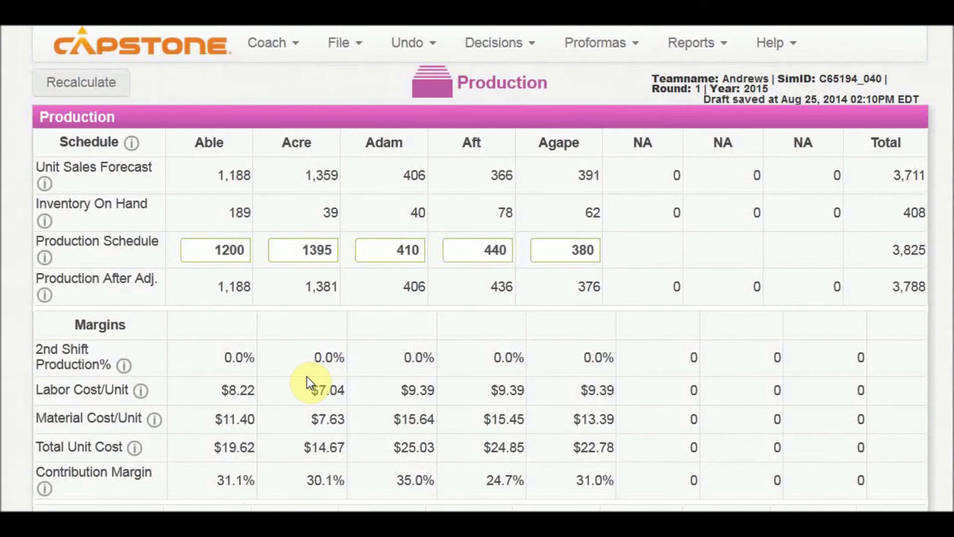
{"action": "scroll", "coordinate": [308, 380], "scroll_direction": "down", "scroll_amount": 4}
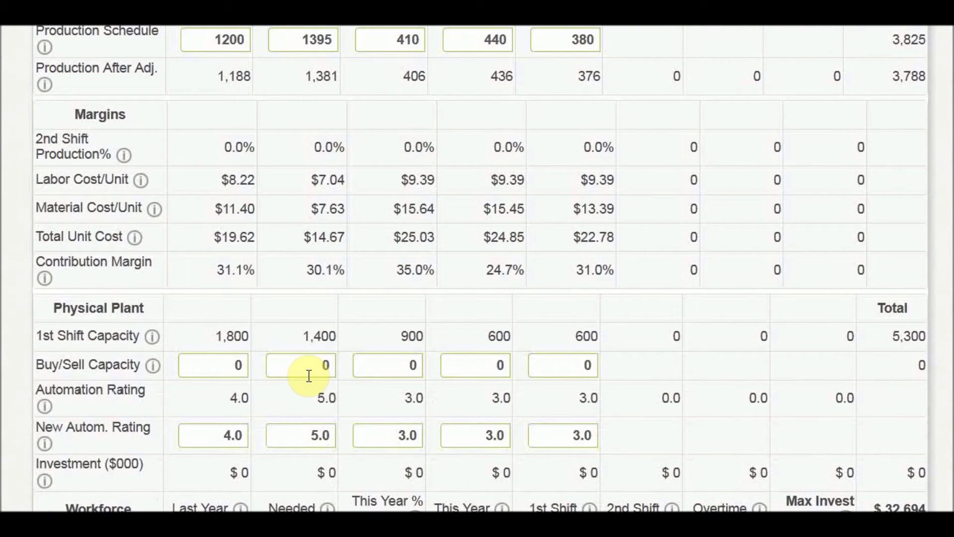
{"action": "scroll", "coordinate": [315, 330], "scroll_direction": "up", "scroll_amount": 4}
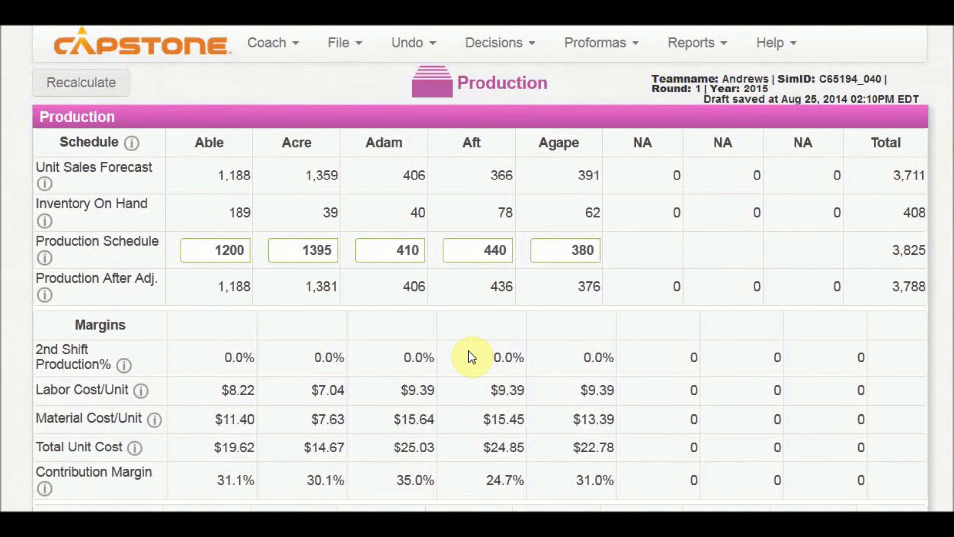
{"action": "left_click_drag", "start_coordinate": [33, 352], "coordinate": [620, 350]}
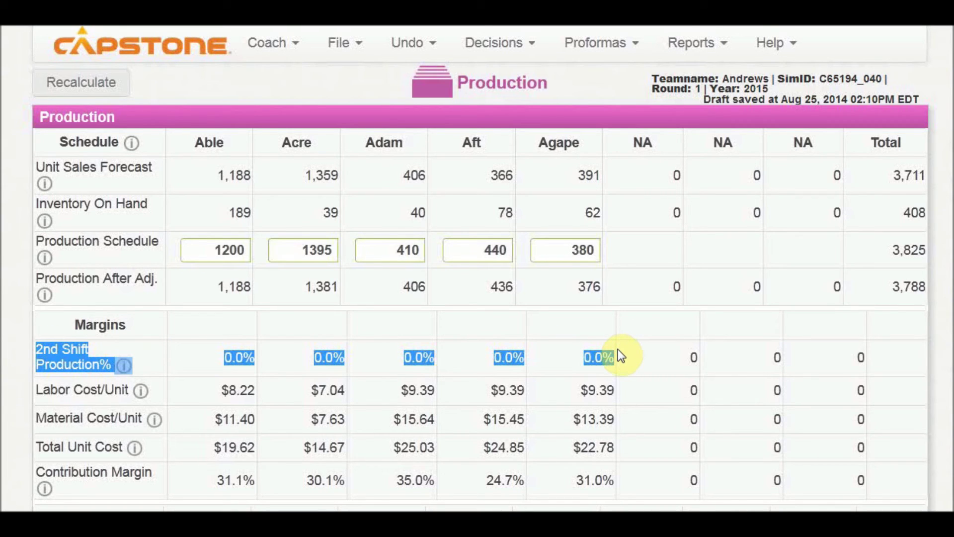
{"action": "scroll", "coordinate": [619, 353], "scroll_direction": "down", "scroll_amount": 6}
{"action": "scroll", "coordinate": [620, 354], "scroll_direction": "up", "scroll_amount": 2}
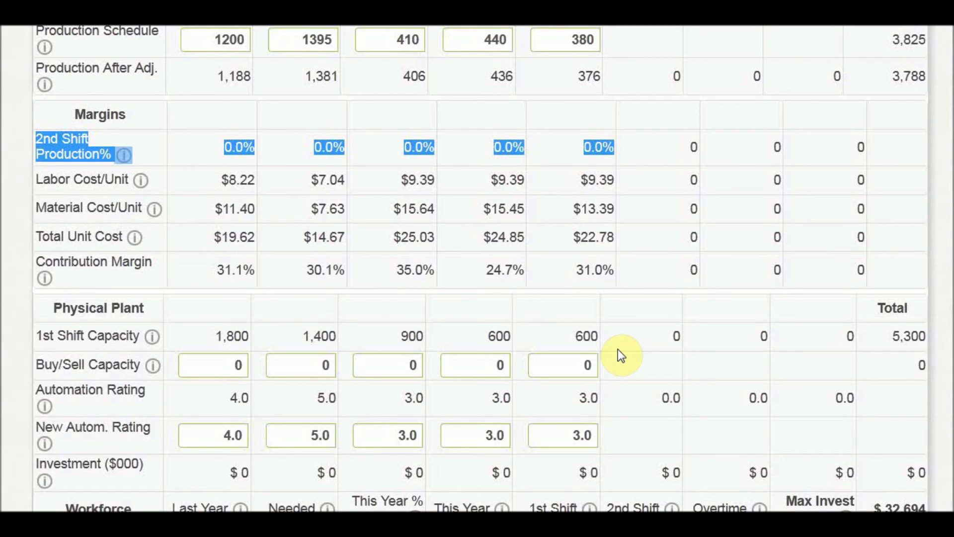
{"action": "scroll", "coordinate": [619, 352], "scroll_direction": "down", "scroll_amount": 2}
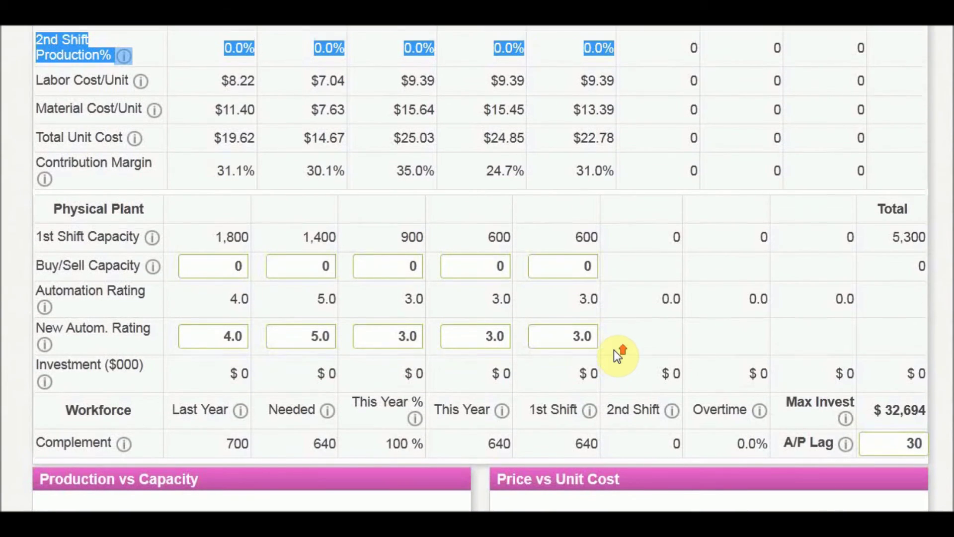
{"action": "scroll", "coordinate": [616, 350], "scroll_direction": "up", "scroll_amount": 4}
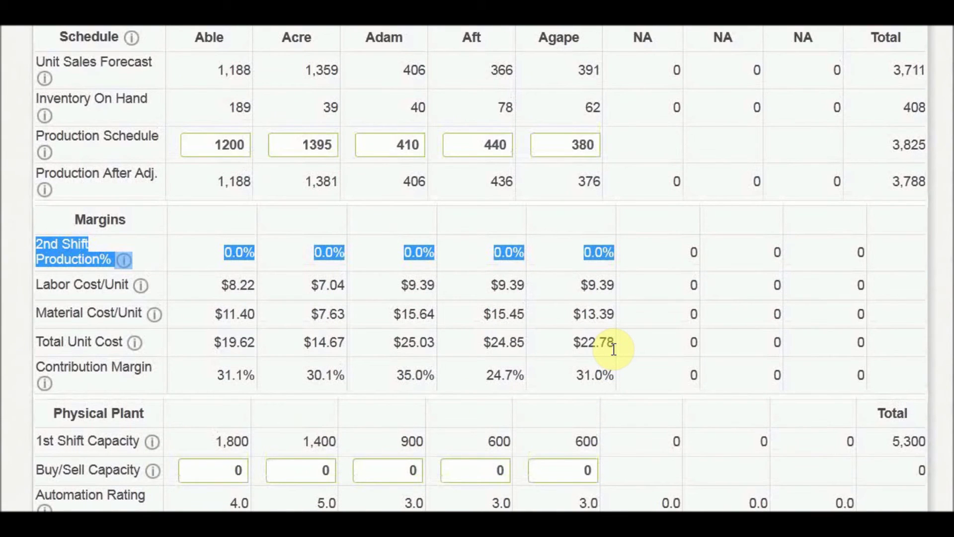
{"action": "scroll", "coordinate": [613, 349], "scroll_direction": "down", "scroll_amount": 4}
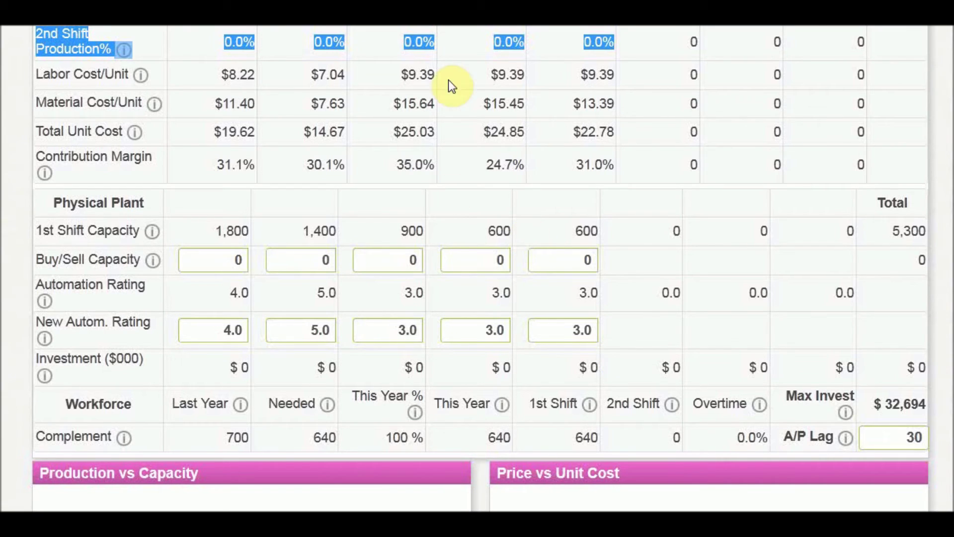
Compare the labor costs per unit of Adam, Aft and Agape with the products' automation ratings and capacity settings
{"action": "left_click_drag", "start_coordinate": [408, 75], "coordinate": [612, 75]}
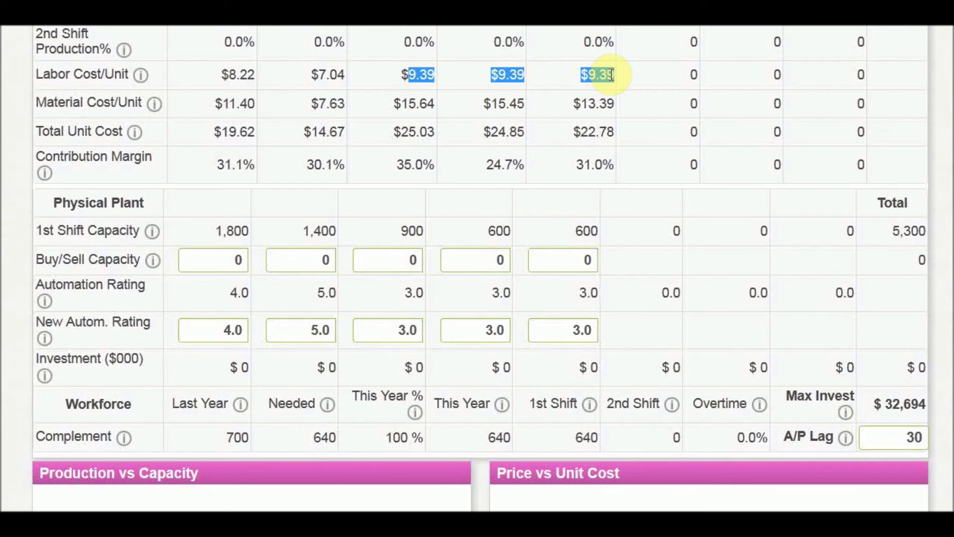
{"action": "left_click", "coordinate": [392, 331]}
{"action": "left_click_drag", "start_coordinate": [468, 330], "coordinate": [584, 330]}
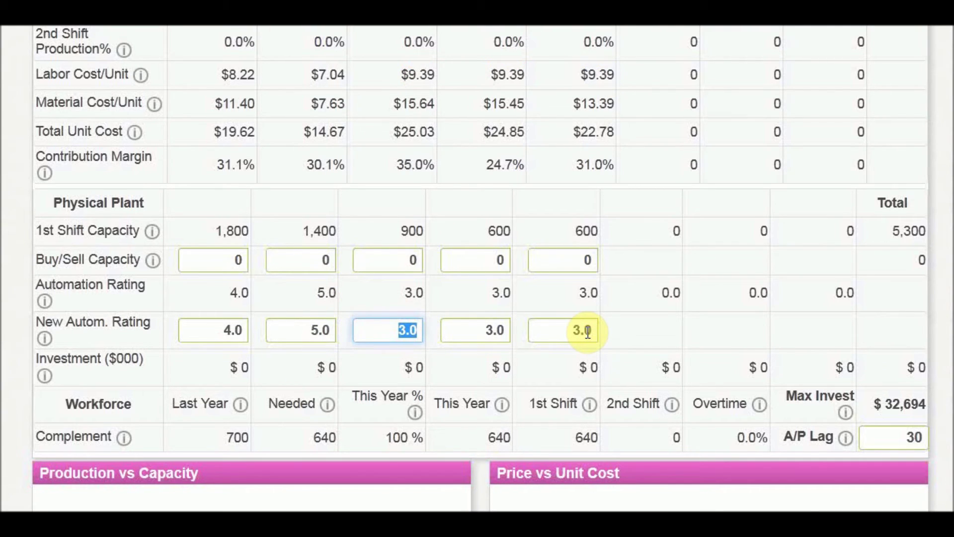
{"action": "left_click", "coordinate": [44, 342]}
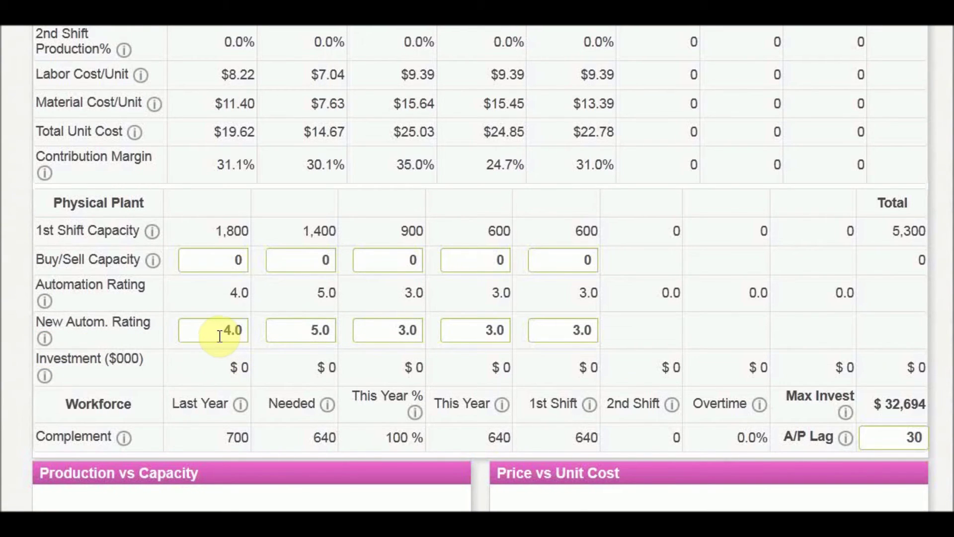
{"action": "left_click", "coordinate": [221, 333]}
{"action": "left_click", "coordinate": [222, 257]}
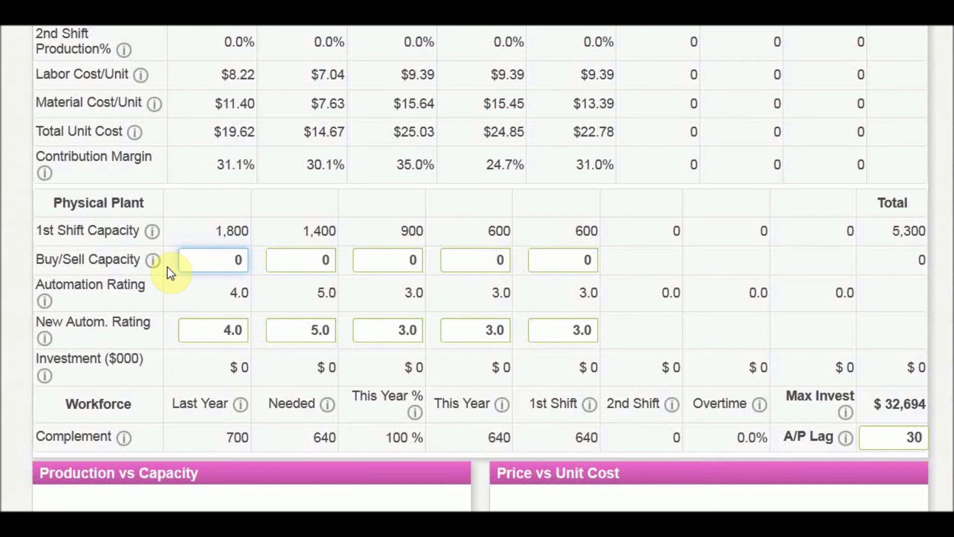
Review the production after adjustment for all five products, then Able's buy/sell capacity and new automation rating
{"action": "scroll", "coordinate": [150, 226], "scroll_direction": "up", "scroll_amount": 3}
{"action": "scroll", "coordinate": [150, 226], "scroll_direction": "up", "scroll_amount": 2}
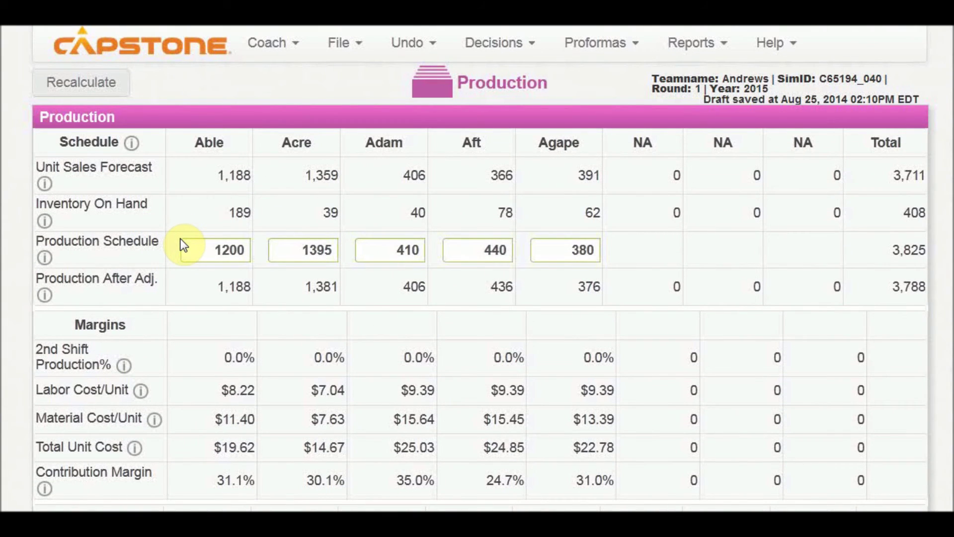
{"action": "left_click_drag", "start_coordinate": [208, 283], "coordinate": [612, 279]}
{"action": "left_click", "coordinate": [612, 279]}
{"action": "scroll", "coordinate": [612, 279], "scroll_direction": "down", "scroll_amount": 5}
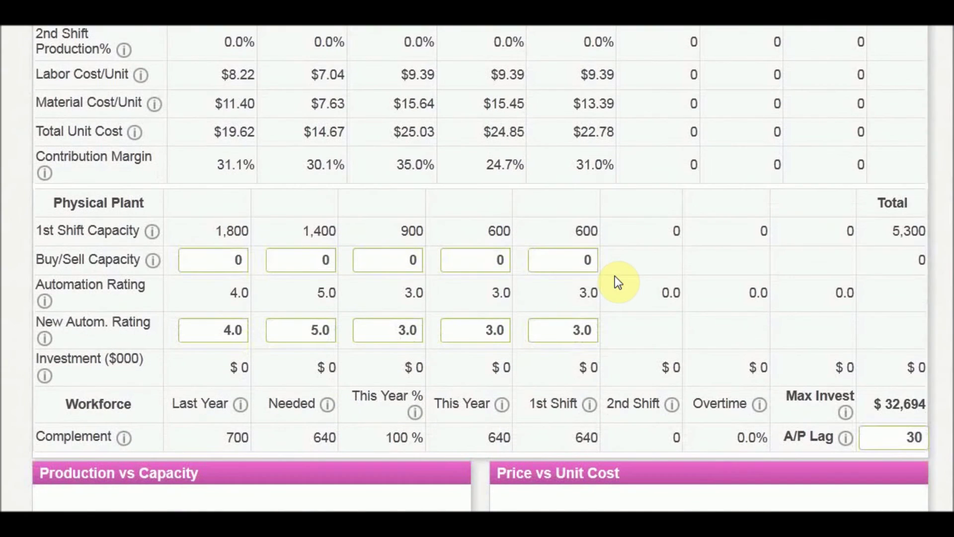
{"action": "left_click", "coordinate": [228, 257]}
{"action": "left_click_drag", "start_coordinate": [223, 331], "coordinate": [232, 332]}
{"action": "left_click", "coordinate": [232, 331]}
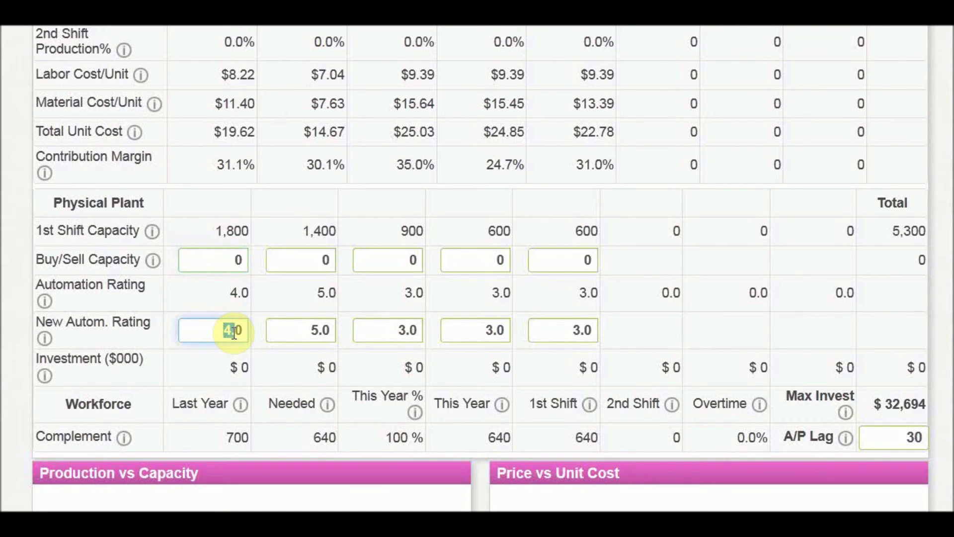
Examine the contribution margins, Adam's labor cost and automation rating, and the maximum investment available
{"action": "left_click_drag", "start_coordinate": [203, 176], "coordinate": [608, 163]}
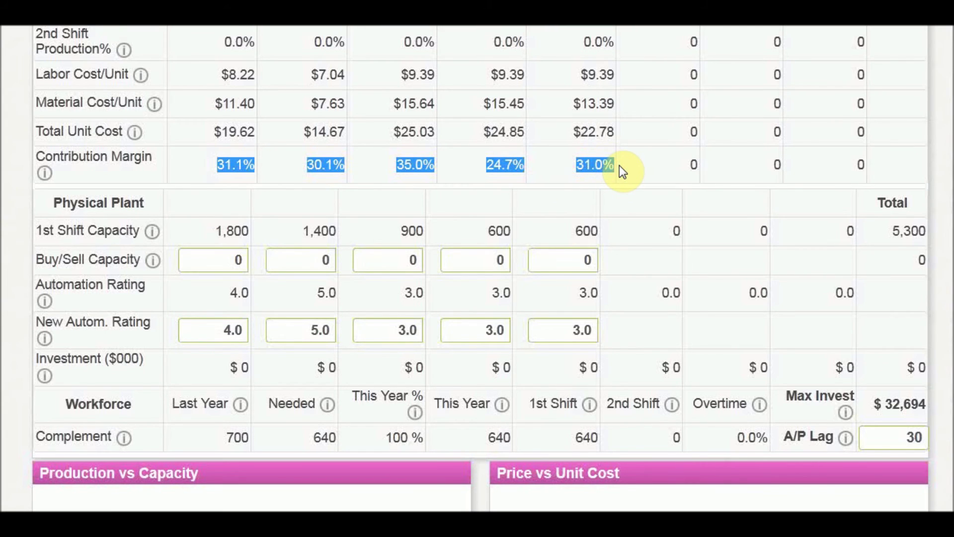
{"action": "left_click_drag", "start_coordinate": [396, 167], "coordinate": [432, 167]}
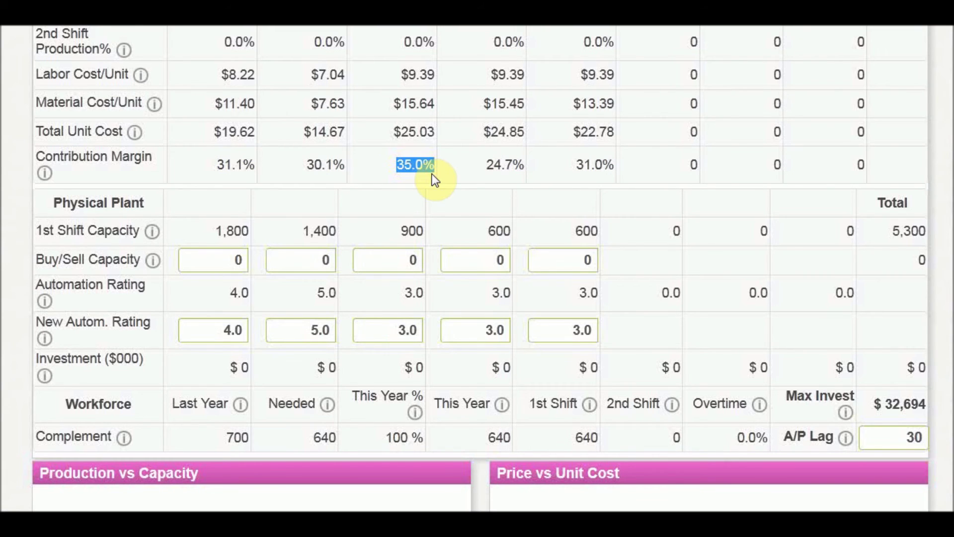
{"action": "left_click", "coordinate": [404, 330]}
{"action": "left_click", "coordinate": [404, 330]}
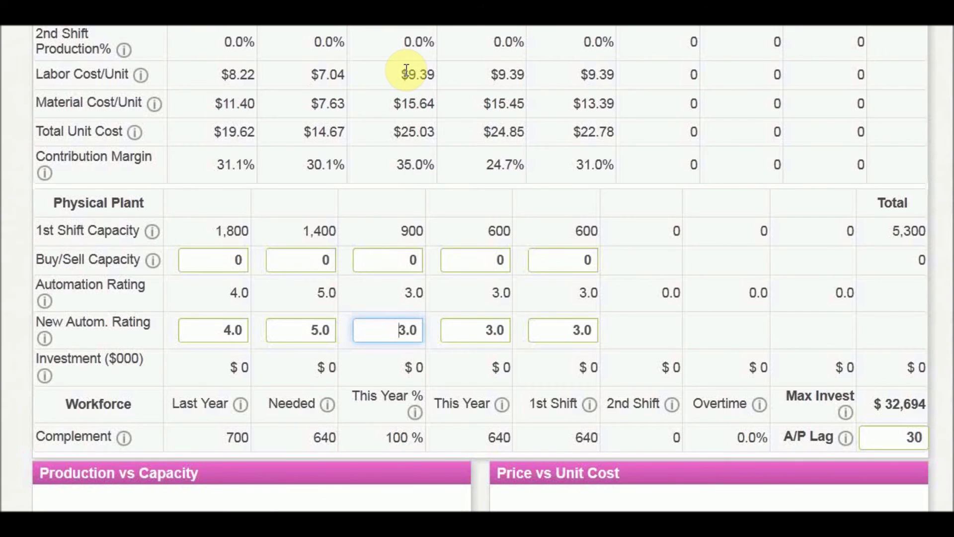
{"action": "left_click", "coordinate": [400, 331]}
{"action": "left_click_drag", "start_coordinate": [399, 331], "coordinate": [400, 331]}
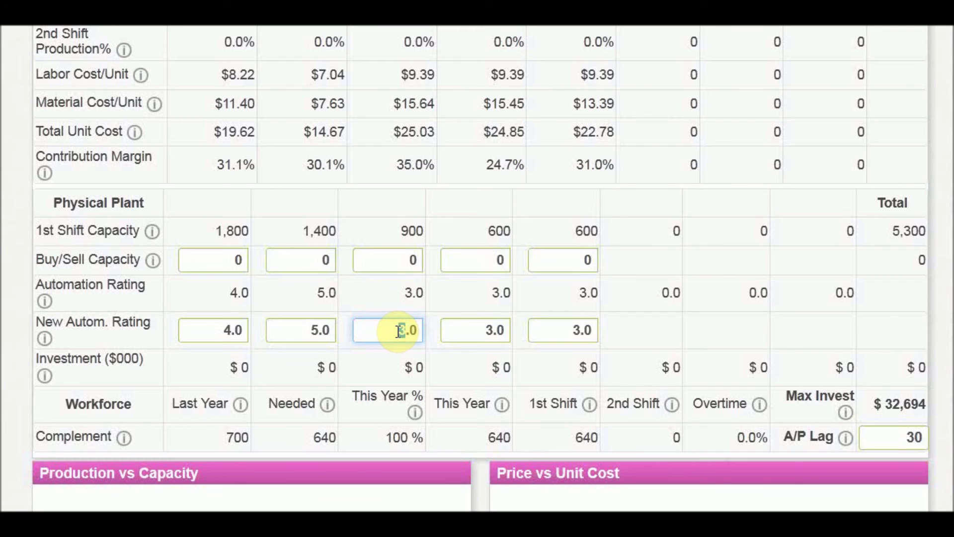
{"action": "left_click_drag", "start_coordinate": [889, 398], "coordinate": [929, 405]}
{"action": "left_click", "coordinate": [924, 404]}
Set the new automation ratings of Able and Adam to 5.0
{"action": "double_click", "coordinate": [229, 330]}
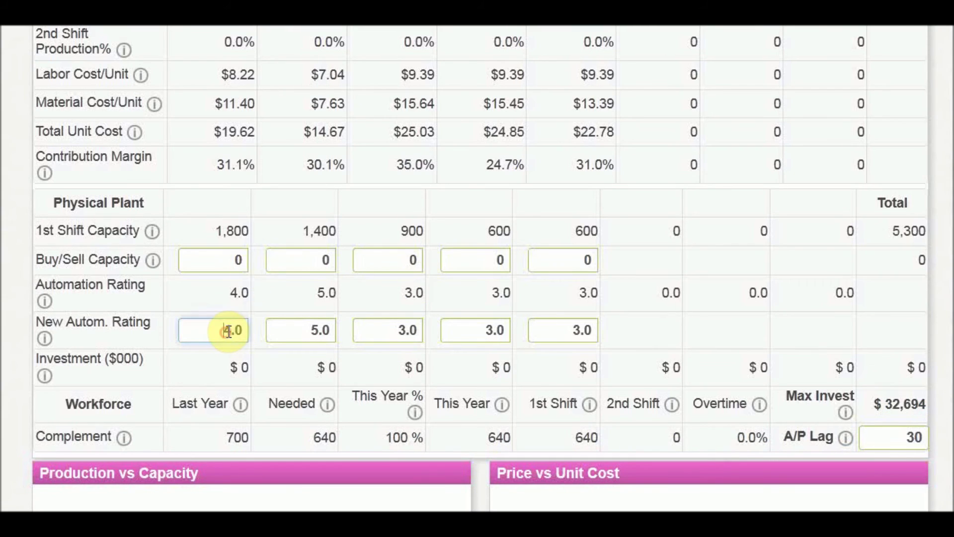
{"action": "type", "text": "5"}
{"action": "left_click", "coordinate": [400, 330]}
{"action": "type", "text": "5"}
{"action": "left_click", "coordinate": [492, 330]}
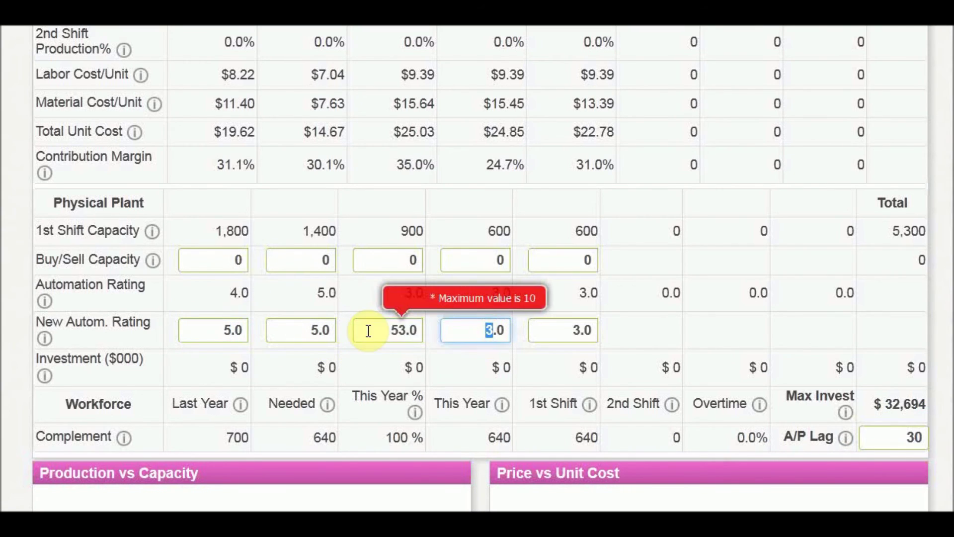
{"action": "left_click", "coordinate": [396, 330]}
{"action": "key", "text": "Delete"}
{"action": "key", "text": "Tab"}
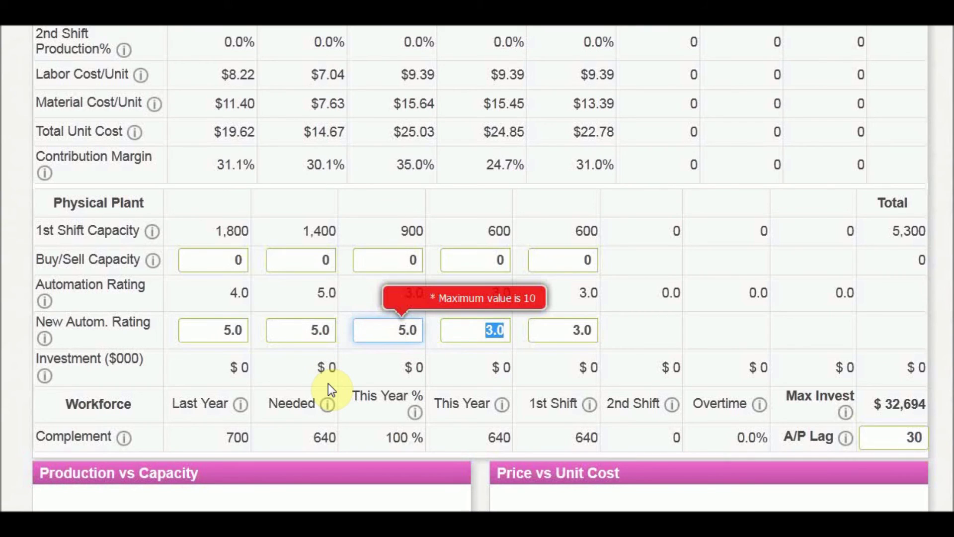
Set the new automation ratings of Aft and Agape to 5.0 and recalculate the production decisions
{"action": "type", "text": "5."}
{"action": "key", "text": "Tab"}
{"action": "type", "text": "5."}
{"action": "key", "text": "Tab"}
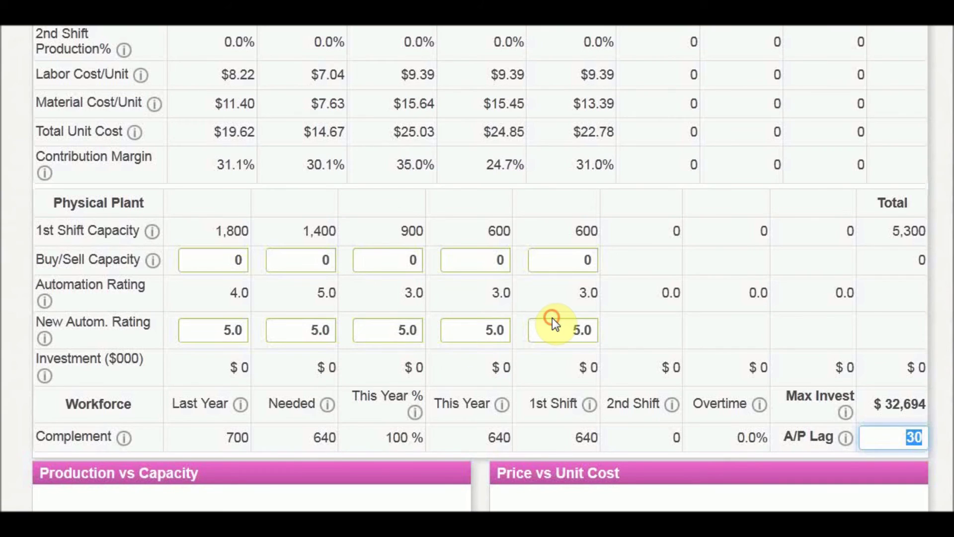
{"action": "scroll", "coordinate": [553, 317], "scroll_direction": "up", "scroll_amount": 6}
{"action": "left_click", "coordinate": [79, 81]}
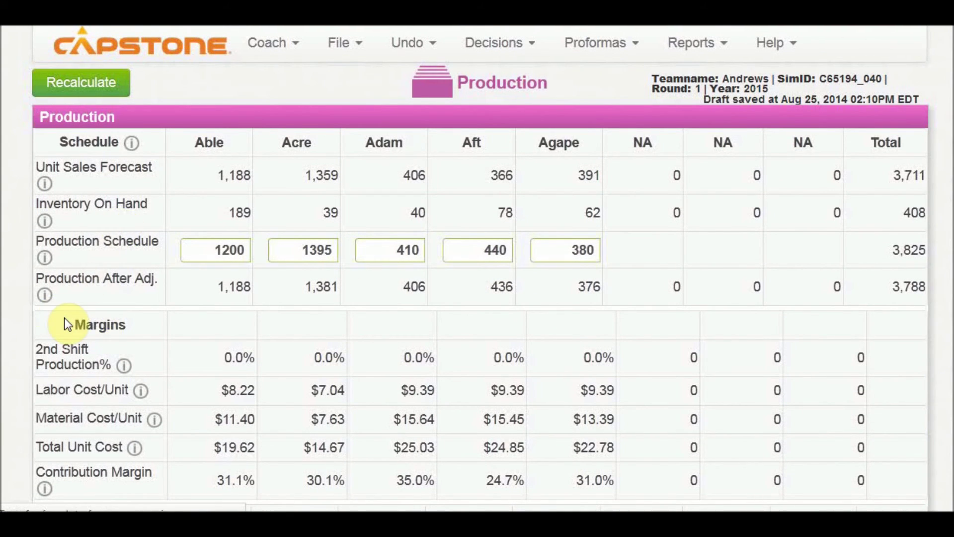
Check the automation investment for each product and in total against the maximum investment
{"action": "scroll", "coordinate": [188, 315], "scroll_direction": "down", "scroll_amount": 10}
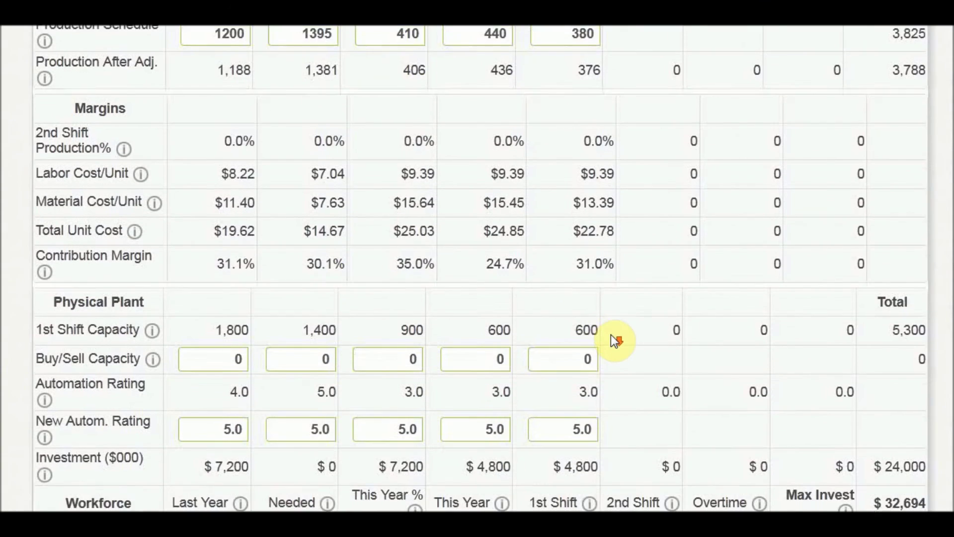
{"action": "scroll", "coordinate": [610, 336], "scroll_direction": "up", "scroll_amount": 2}
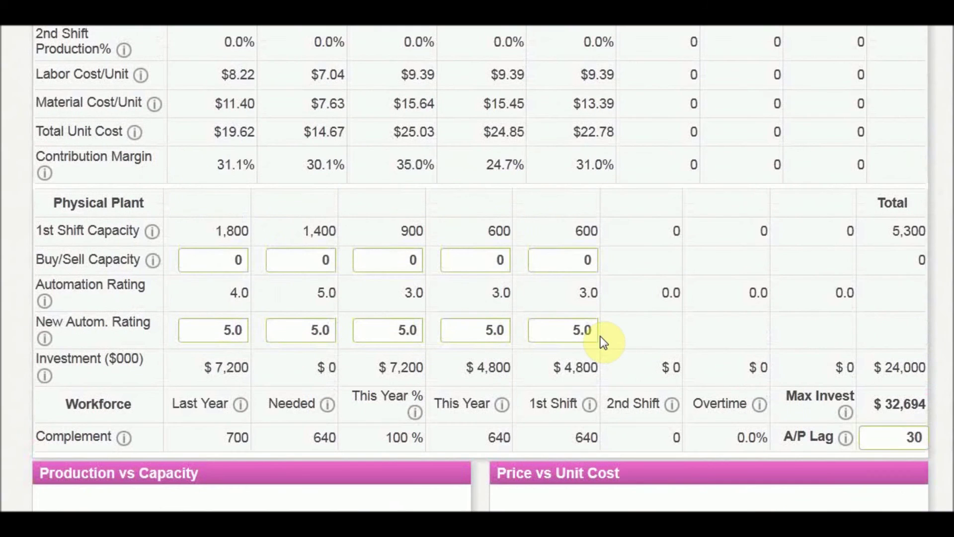
{"action": "left_click_drag", "start_coordinate": [214, 370], "coordinate": [883, 364]}
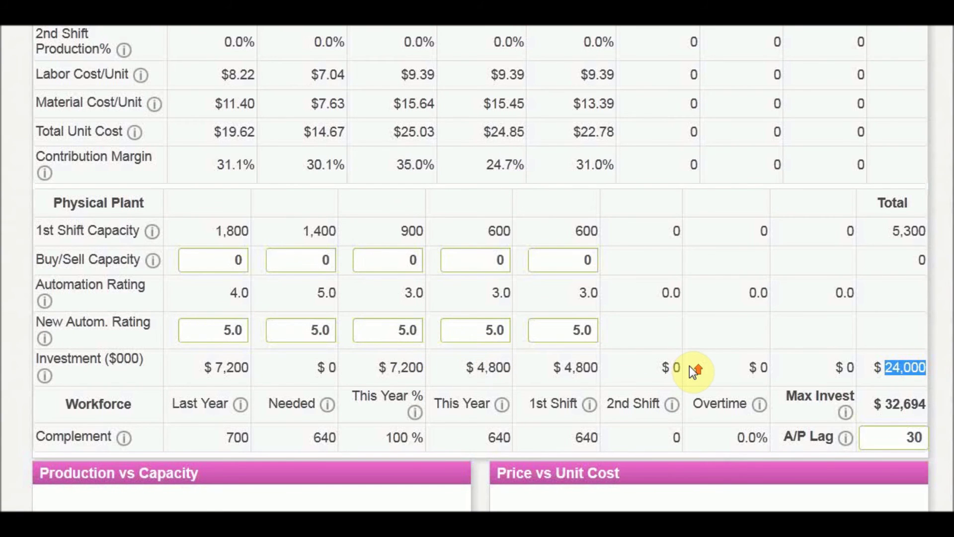
Examine the needed workforce complement alongside the production schedule, margins and total plant investment
{"action": "scroll", "coordinate": [689, 366], "scroll_direction": "up", "scroll_amount": 2}
{"action": "scroll", "coordinate": [689, 365], "scroll_direction": "down", "scroll_amount": 2}
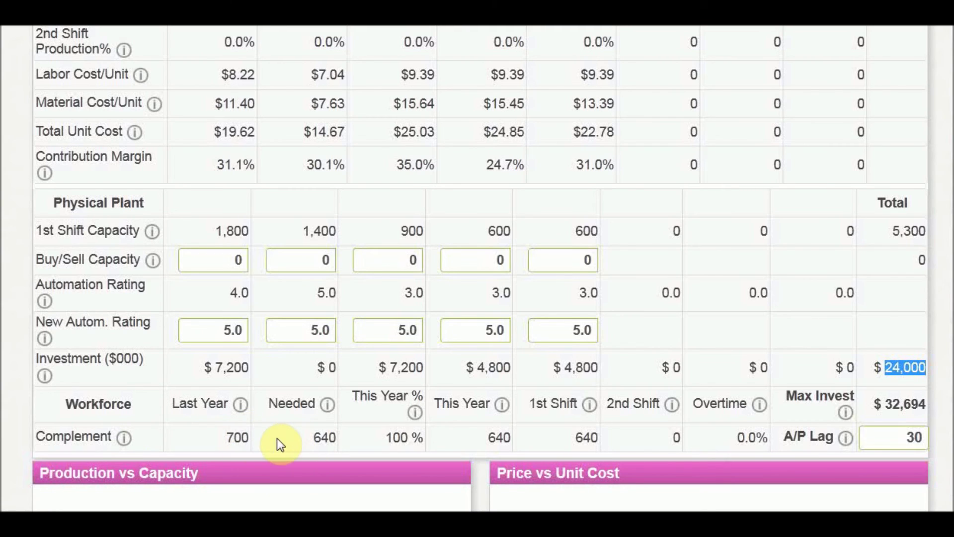
{"action": "double_click", "coordinate": [316, 438]}
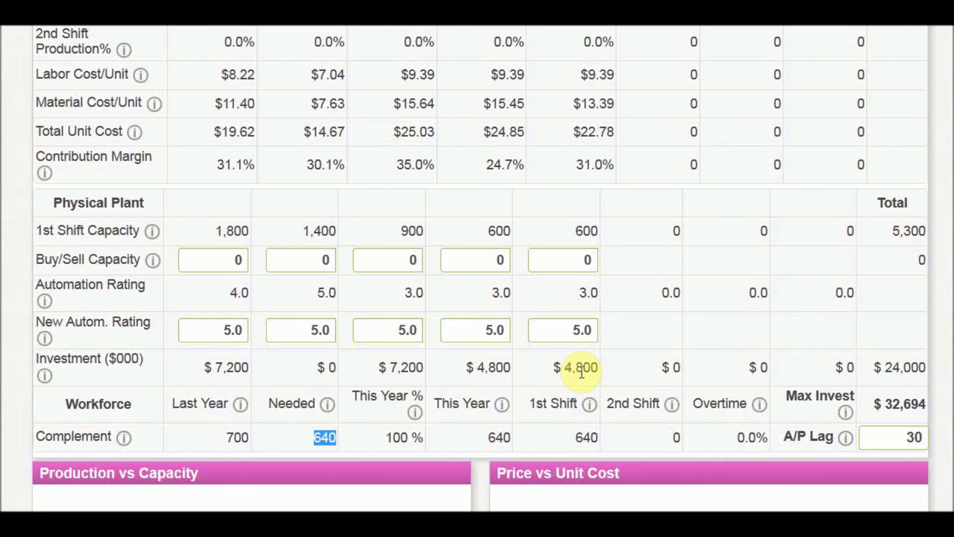
{"action": "scroll", "coordinate": [581, 372], "scroll_direction": "up", "scroll_amount": 2}
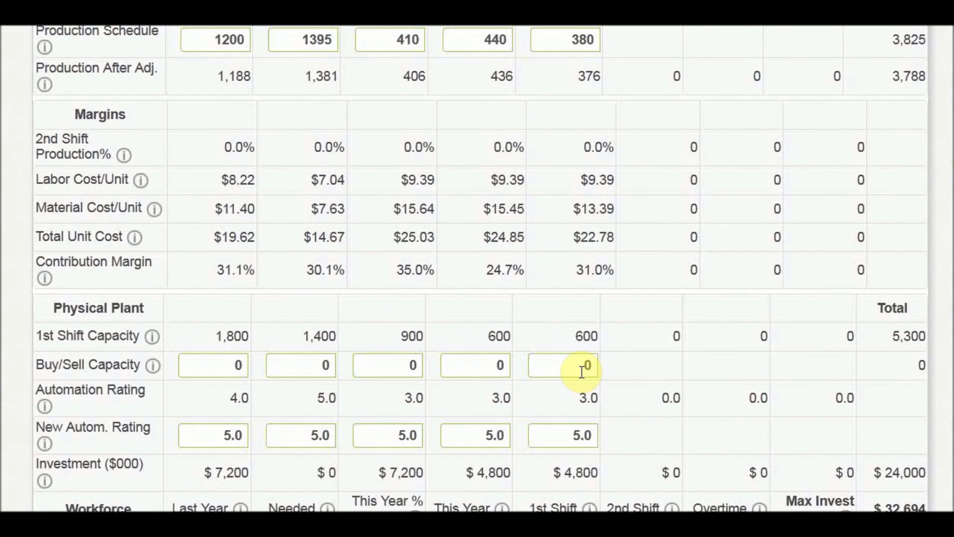
{"action": "scroll", "coordinate": [582, 372], "scroll_direction": "up", "scroll_amount": 1}
{"action": "scroll", "coordinate": [581, 371], "scroll_direction": "down", "scroll_amount": 3}
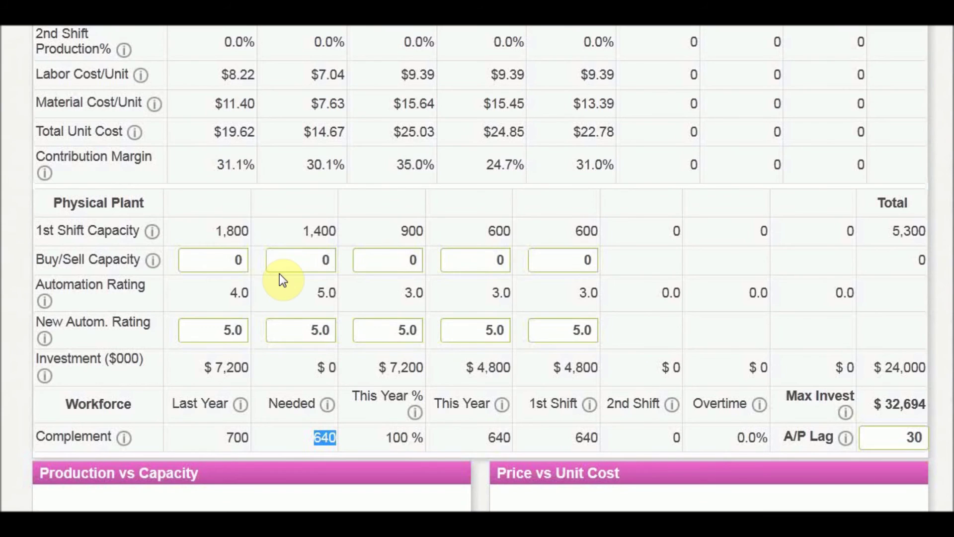
Check Adam's contribution margin and its first-shift capacity
{"action": "scroll", "coordinate": [342, 290], "scroll_direction": "up", "scroll_amount": 1}
{"action": "scroll", "coordinate": [498, 380], "scroll_direction": "up", "scroll_amount": 2}
{"action": "scroll", "coordinate": [499, 381], "scroll_direction": "up", "scroll_amount": 3}
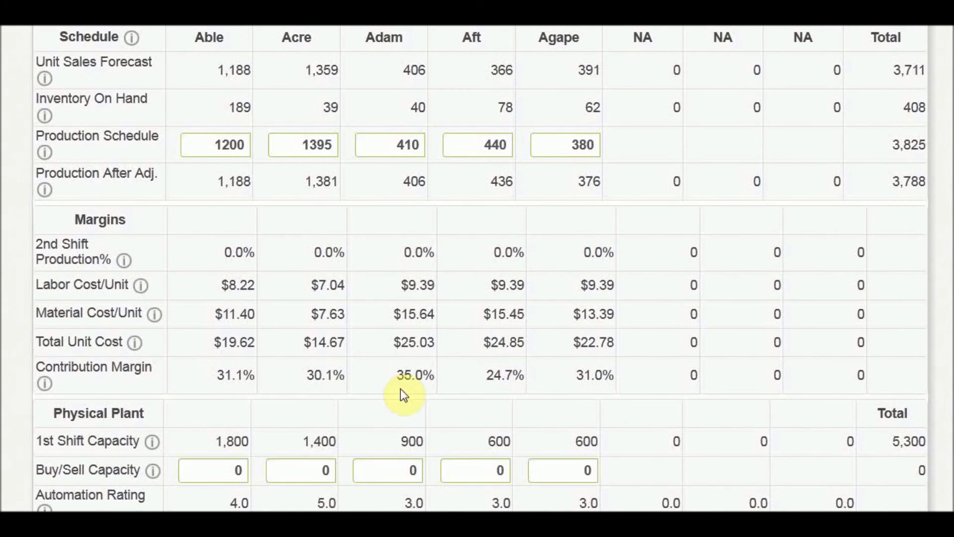
{"action": "left_click_drag", "start_coordinate": [396, 375], "coordinate": [431, 377]}
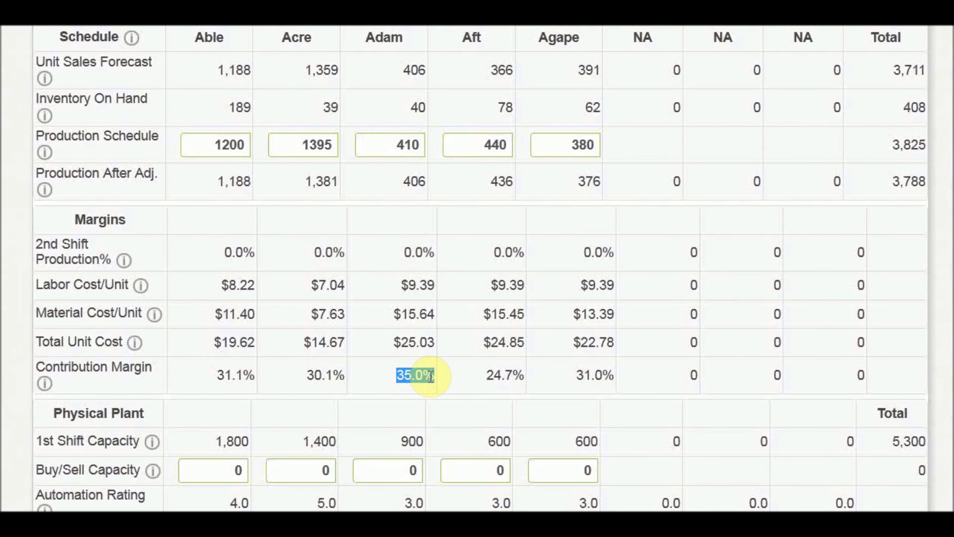
{"action": "scroll", "coordinate": [430, 376], "scroll_direction": "down", "scroll_amount": 2}
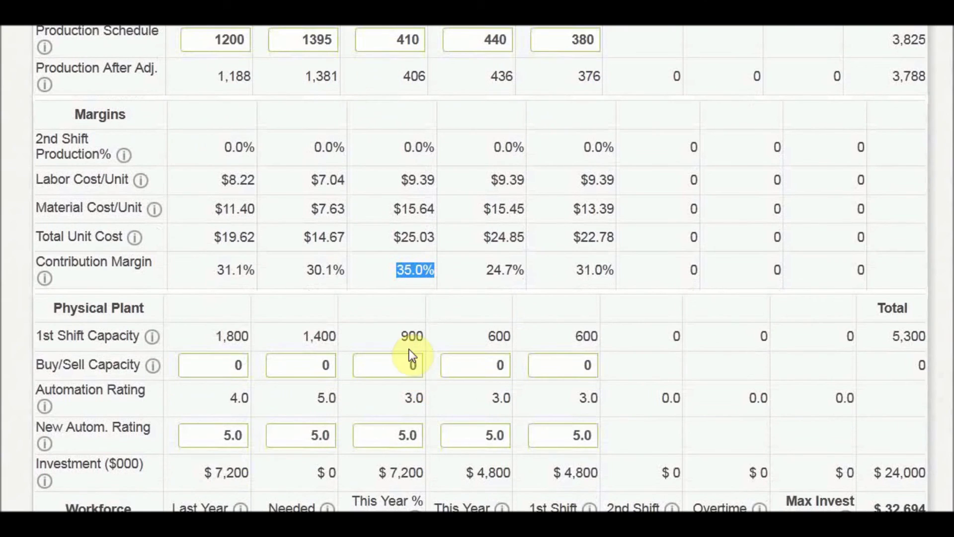
{"action": "left_click_drag", "start_coordinate": [400, 336], "coordinate": [421, 333]}
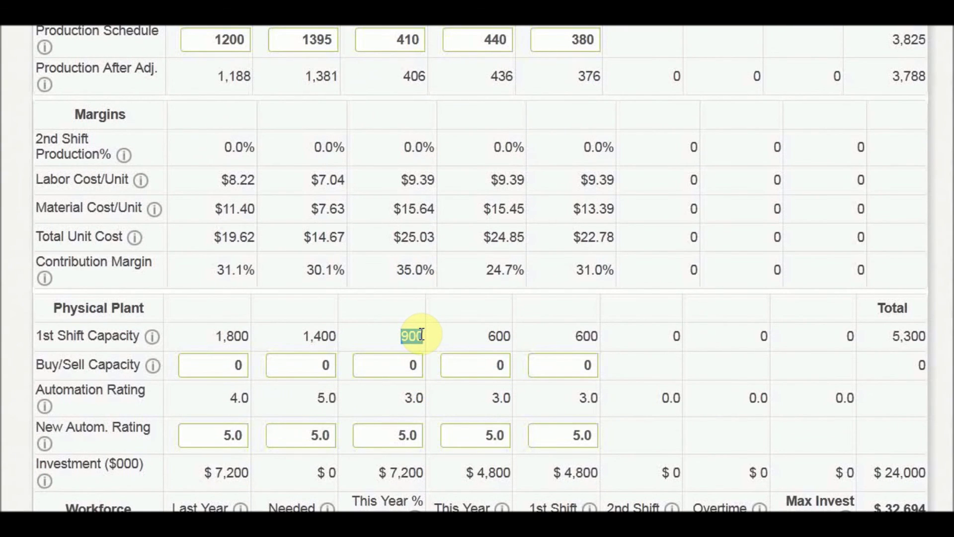
Set Adam's capacity purchase to 200, recalculate, and check the total investment against the maximum
{"action": "left_click_drag", "start_coordinate": [409, 367], "coordinate": [422, 367]}
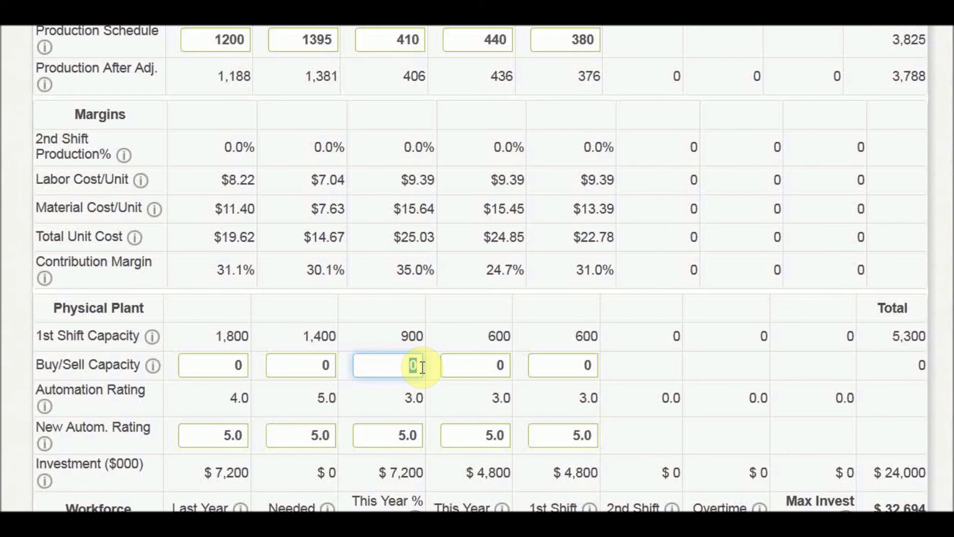
{"action": "type", "text": "200"}
{"action": "scroll", "coordinate": [334, 276], "scroll_direction": "up", "scroll_amount": 5}
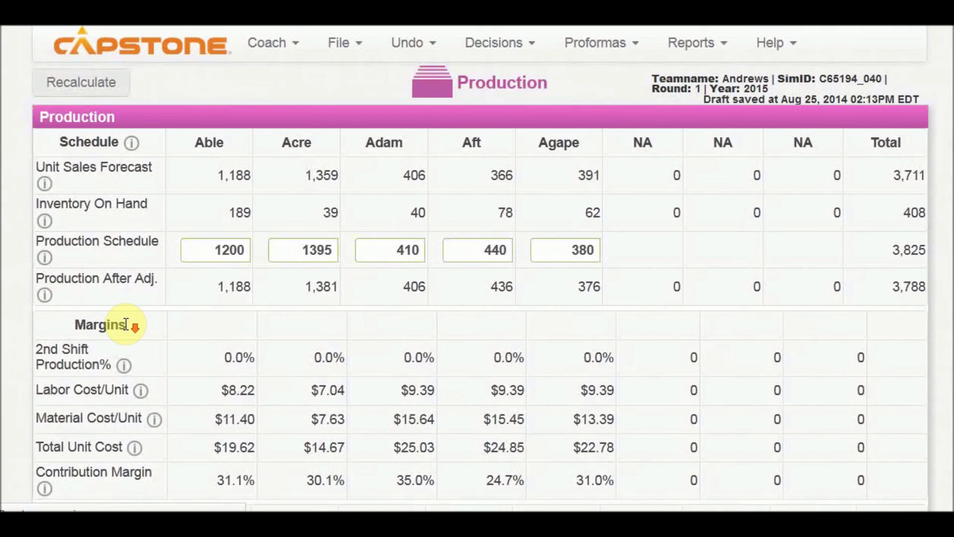
{"action": "scroll", "coordinate": [126, 324], "scroll_direction": "down", "scroll_amount": 5}
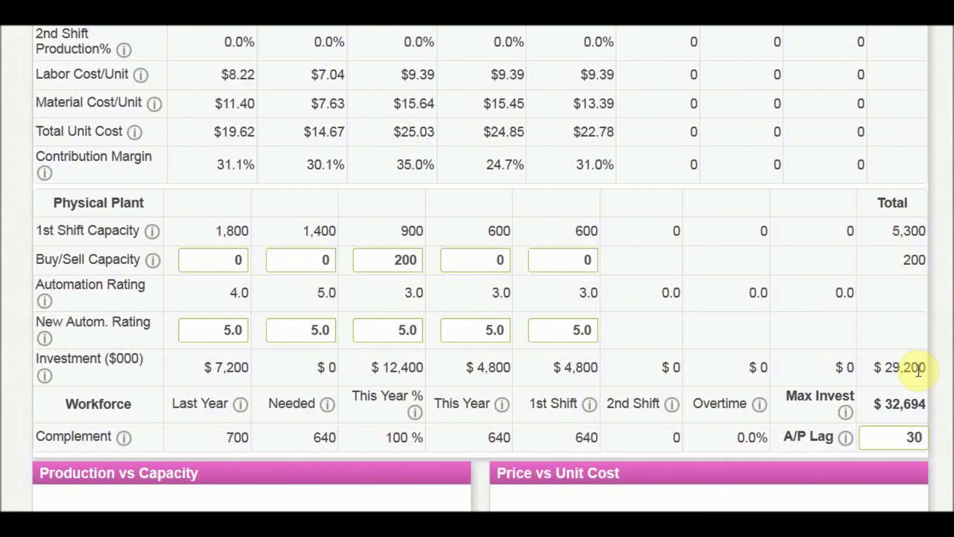
Clear Adam's capacity purchase and recalculate the production decisions
{"action": "left_click", "coordinate": [409, 260]}
{"action": "key", "text": "shift+Home"}
{"action": "key", "text": "BackSpace"}
{"action": "scroll", "coordinate": [335, 228], "scroll_direction": "up", "scroll_amount": 6}
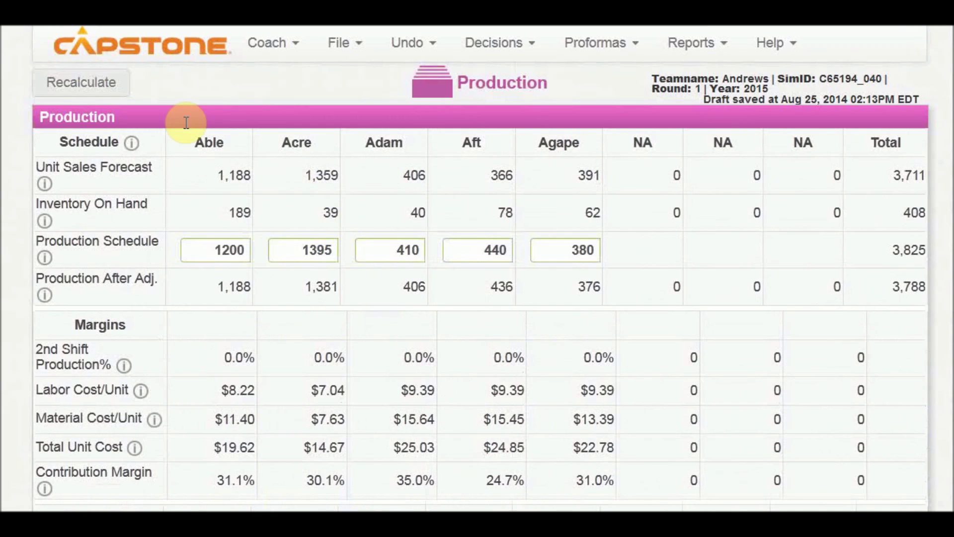
{"action": "scroll", "coordinate": [82, 98], "scroll_direction": "down", "scroll_amount": 8}
{"action": "scroll", "coordinate": [82, 98], "scroll_direction": "up", "scroll_amount": 8}
{"action": "left_click", "coordinate": [87, 83]}
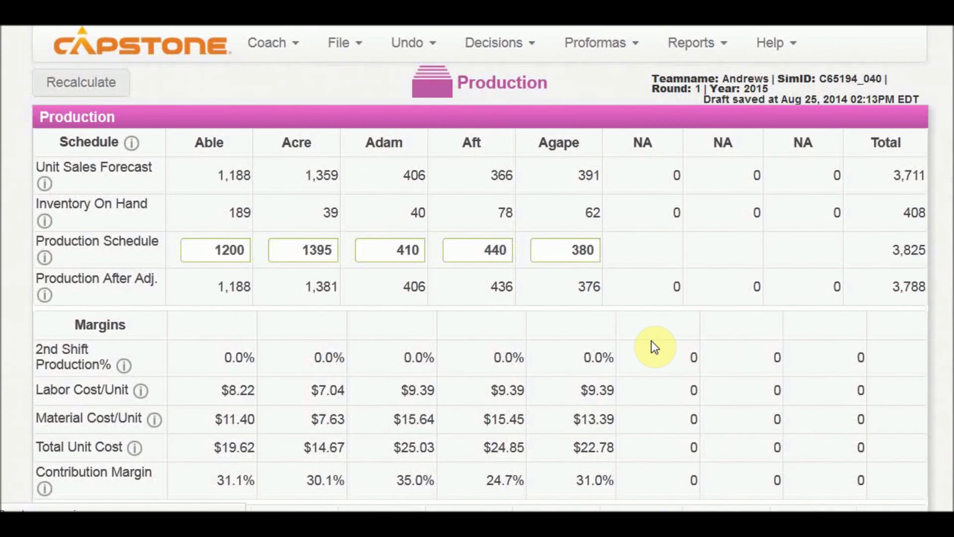
Buy 200 of additional capacity for Adam and recalculate the production decisions
{"action": "scroll", "coordinate": [651, 341], "scroll_direction": "down", "scroll_amount": 3}
{"action": "scroll", "coordinate": [651, 341], "scroll_direction": "down", "scroll_amount": 4}
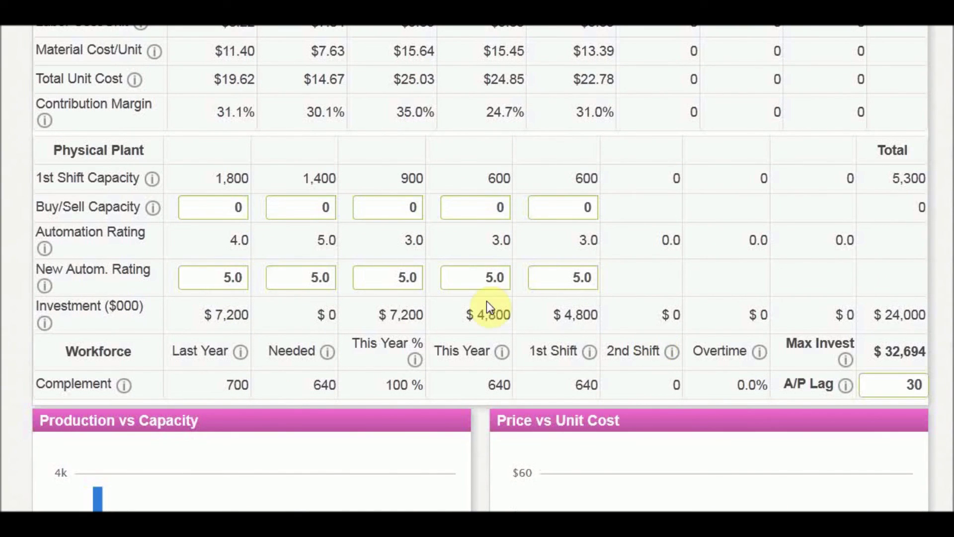
{"action": "double_click", "coordinate": [325, 207]}
{"action": "double_click", "coordinate": [382, 211]}
{"action": "key", "text": "BackSpace"}
{"action": "type", "text": "200"}
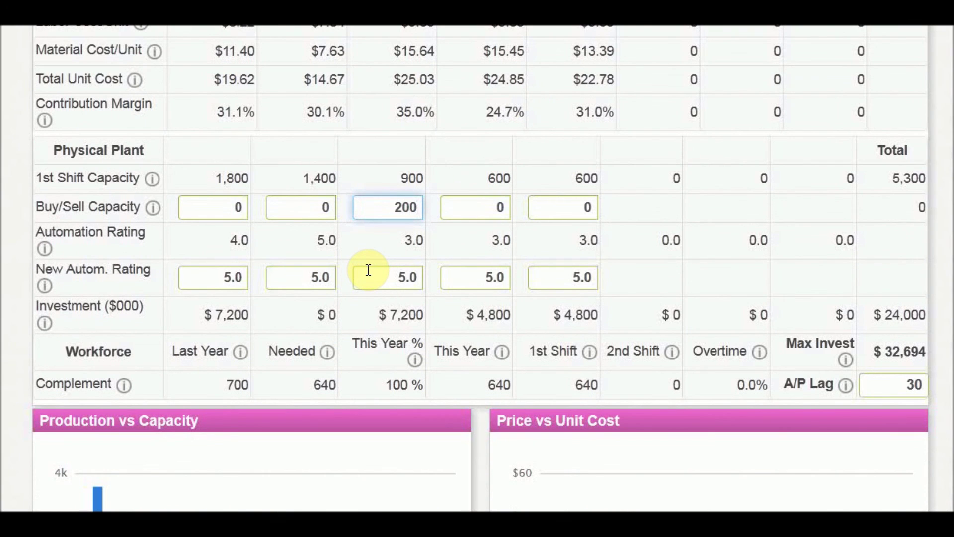
{"action": "scroll", "coordinate": [368, 270], "scroll_direction": "up", "scroll_amount": 2}
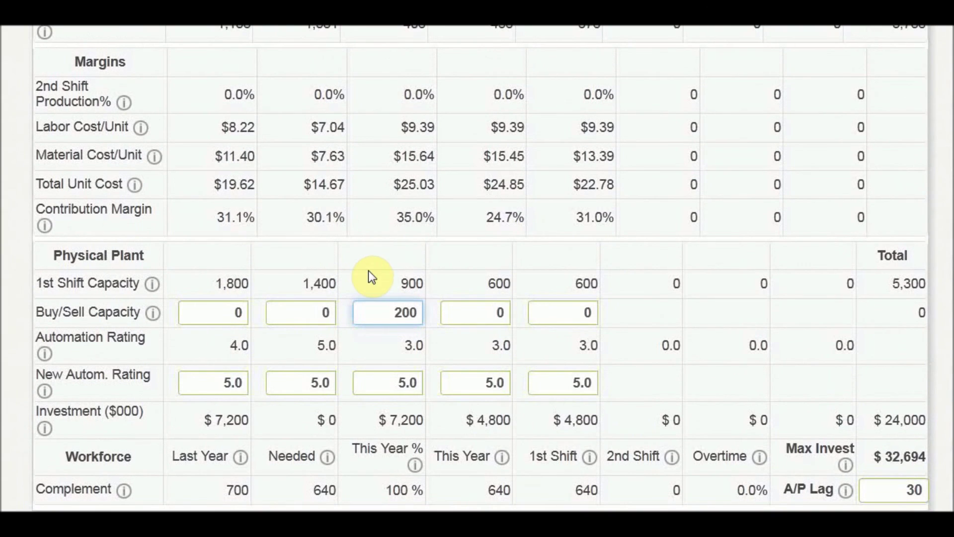
{"action": "scroll", "coordinate": [501, 308], "scroll_direction": "up", "scroll_amount": 5}
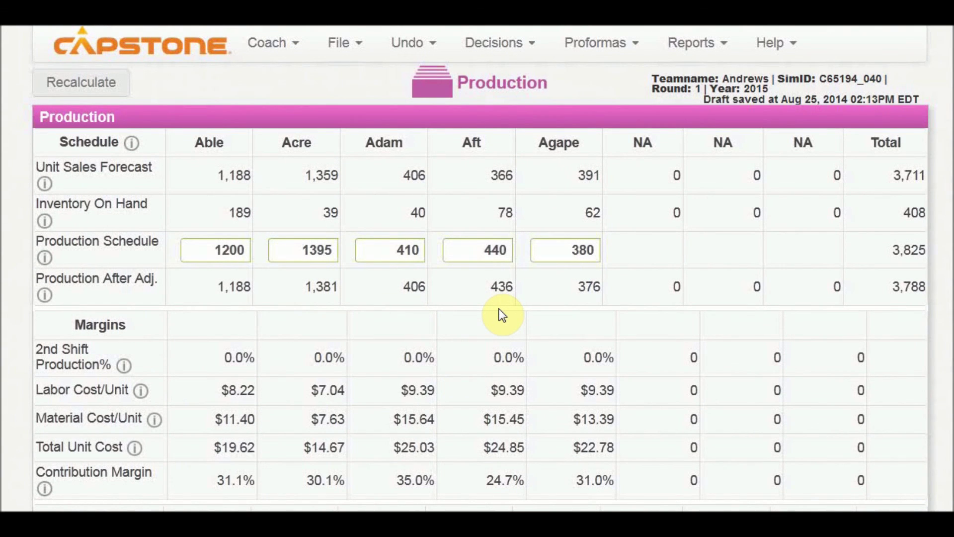
{"action": "left_click", "coordinate": [77, 92]}
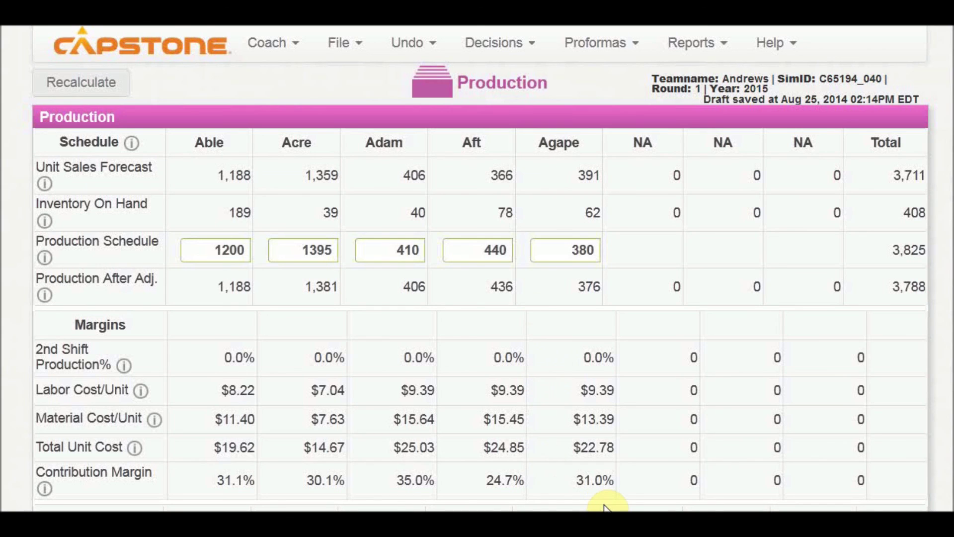
Switch to the Capstone Courier report window and return to the page index at its beginning
{"action": "key", "text": "alt+Tab"}
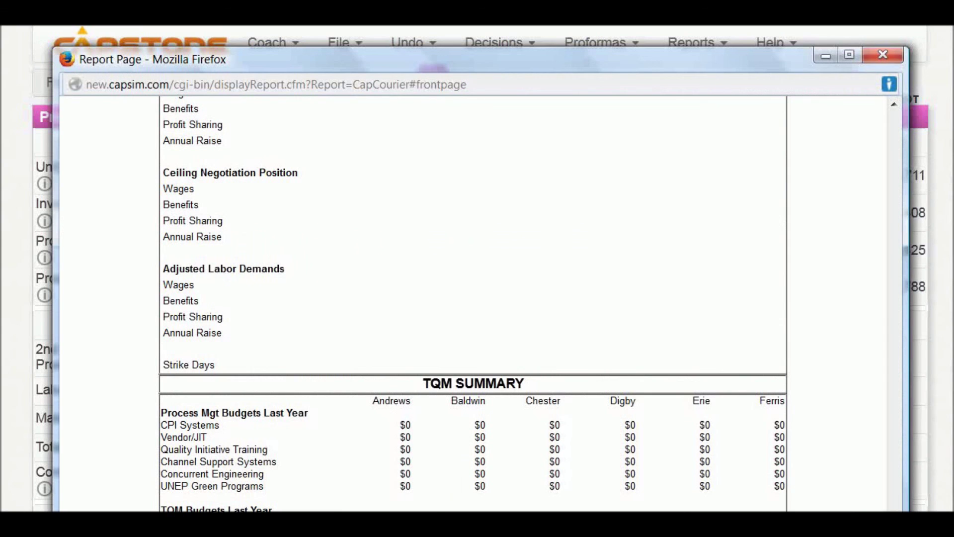
{"action": "scroll", "coordinate": [472, 396], "scroll_direction": "up", "scroll_amount": 15}
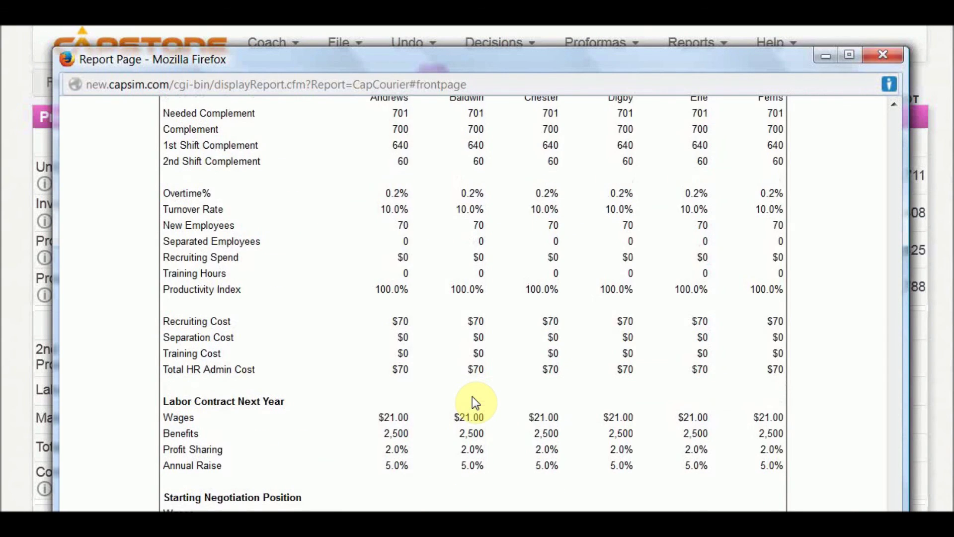
{"action": "scroll", "coordinate": [472, 396], "scroll_direction": "up", "scroll_amount": 15}
{"action": "scroll", "coordinate": [472, 396], "scroll_direction": "down", "scroll_amount": 12}
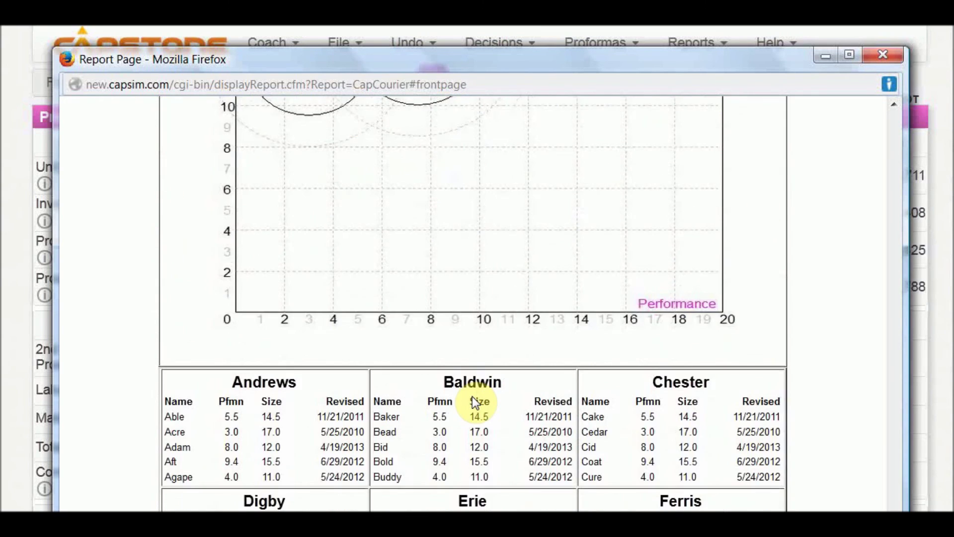
{"action": "scroll", "coordinate": [473, 402], "scroll_direction": "up", "scroll_amount": 5}
{"action": "left_click", "coordinate": [472, 217]}
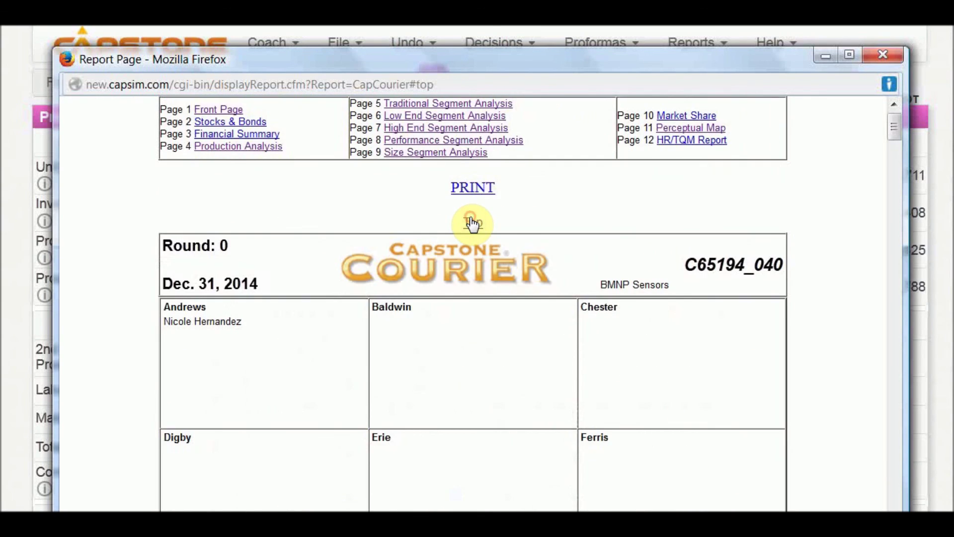